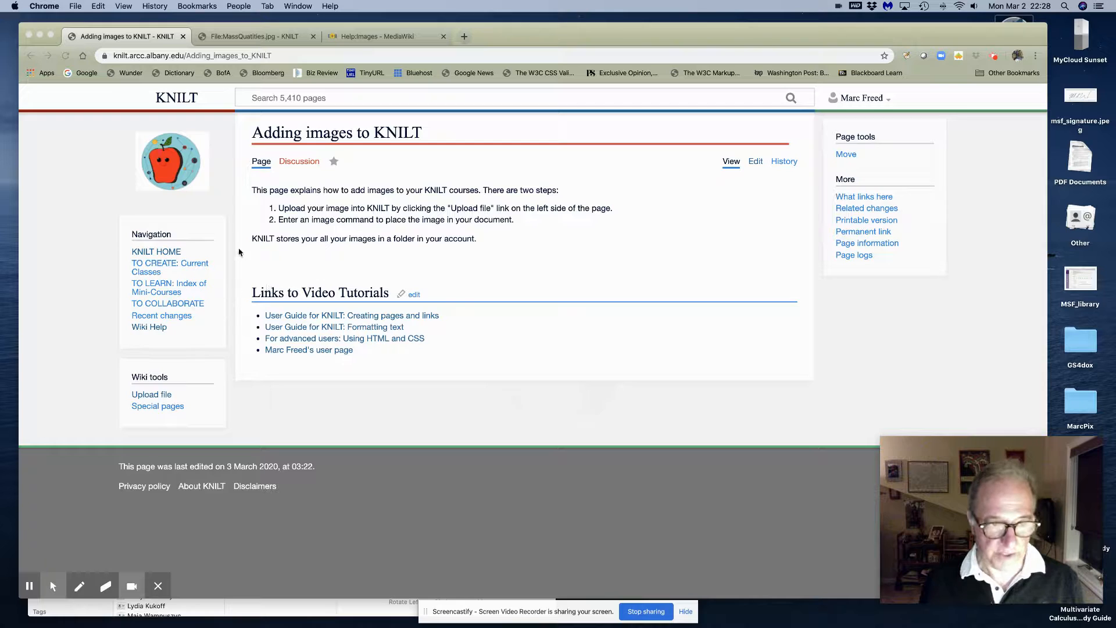
Switch to the File:MassQuatities.jpg page showing the uploaded 300 × 168 image
click(238, 36)
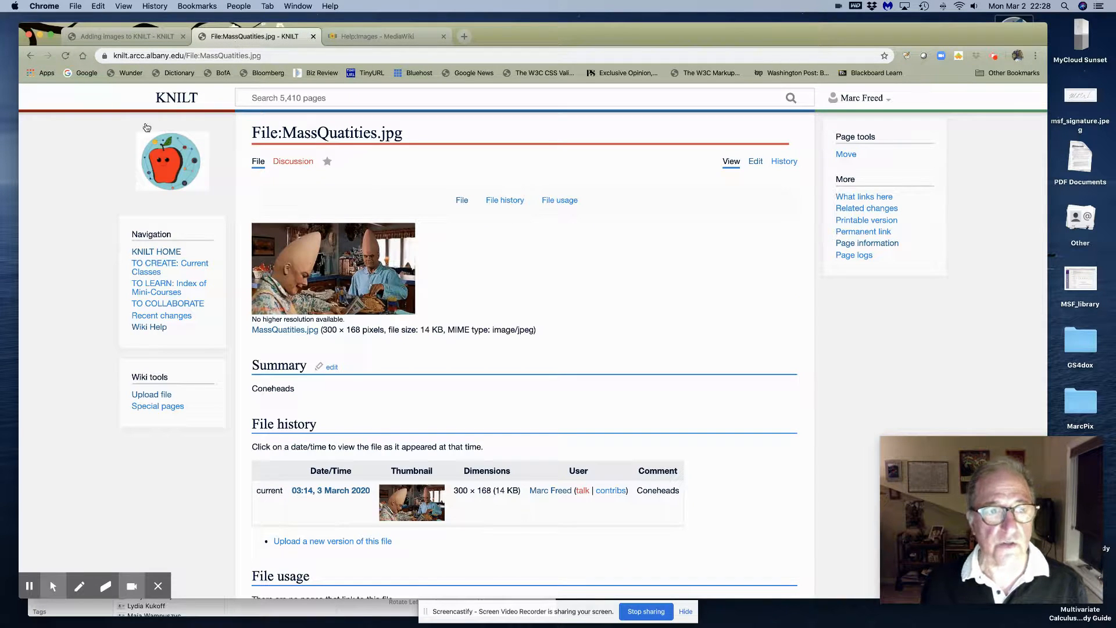
Choose Zion.20191001.jpg from the computer in the upload form
click(154, 398)
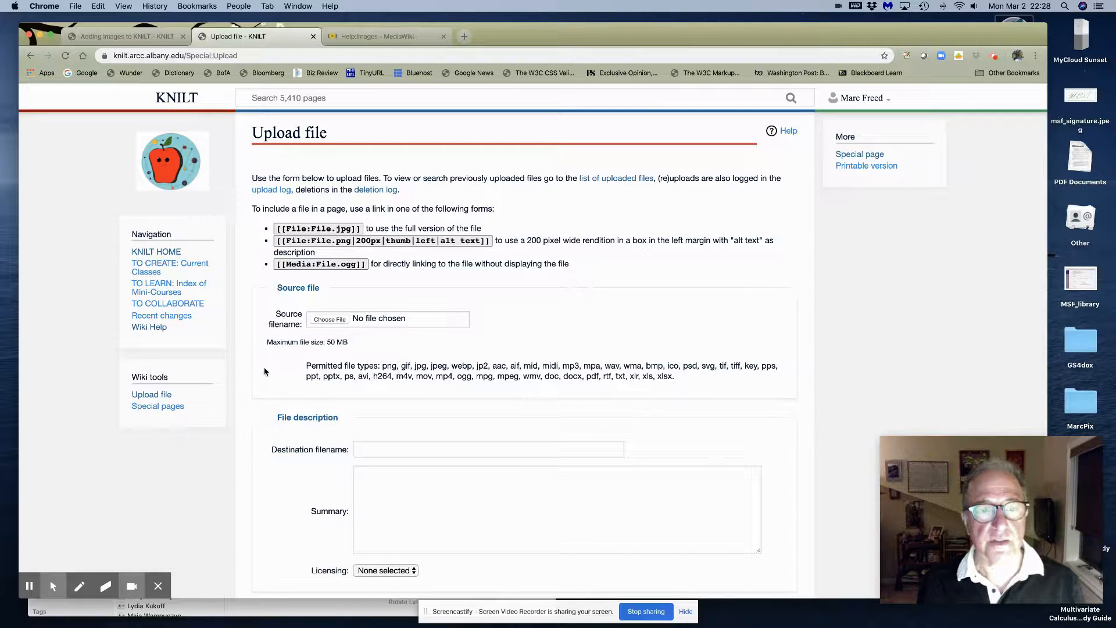
click(321, 320)
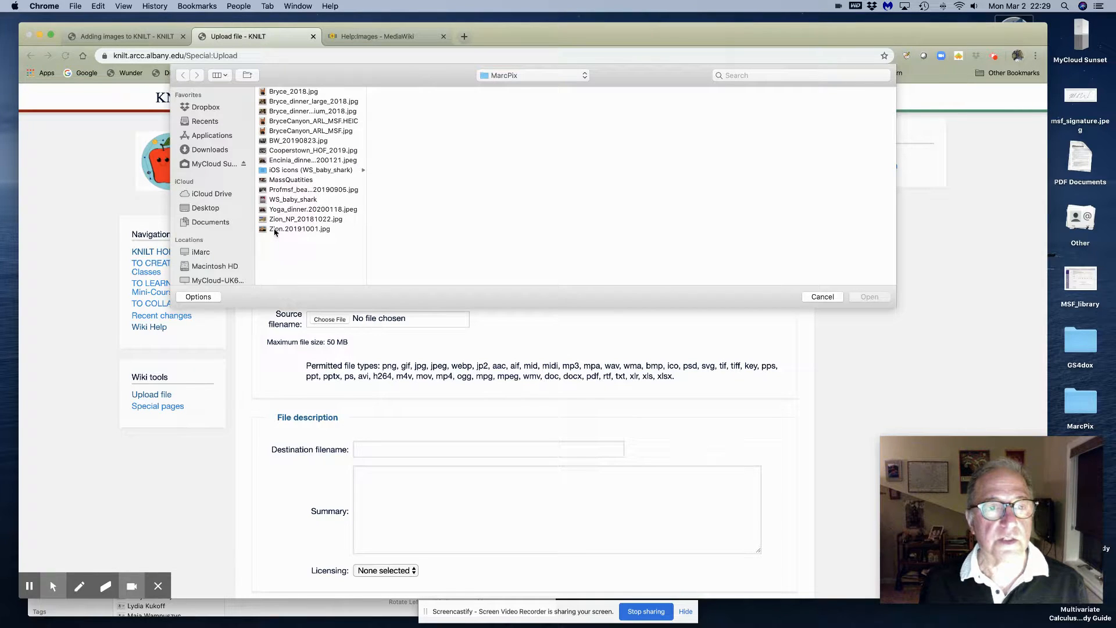
click(275, 230)
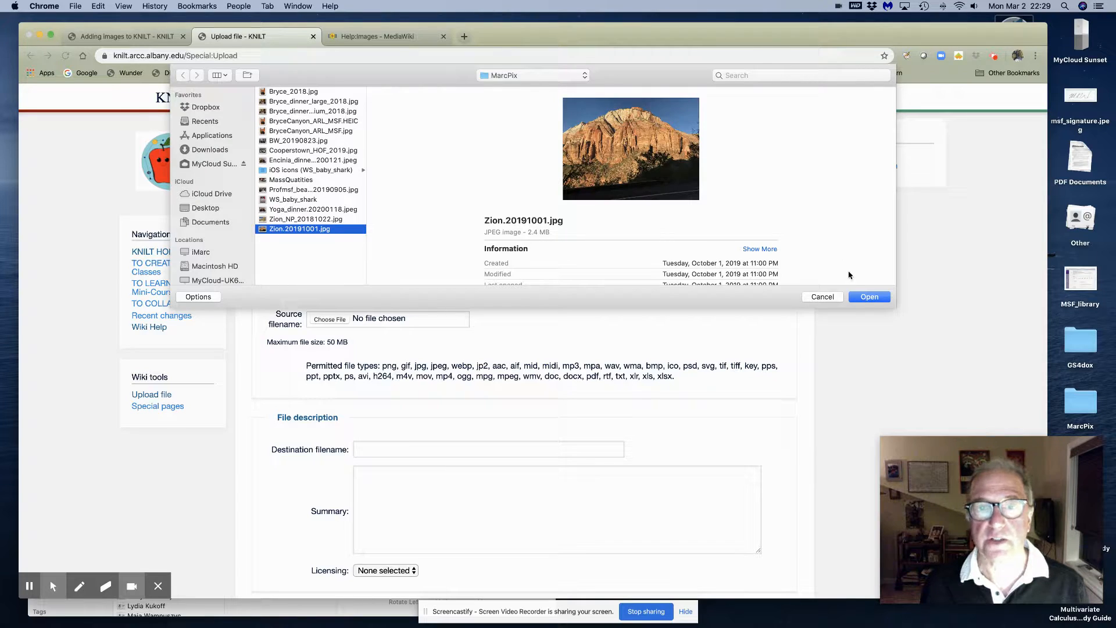
click(863, 299)
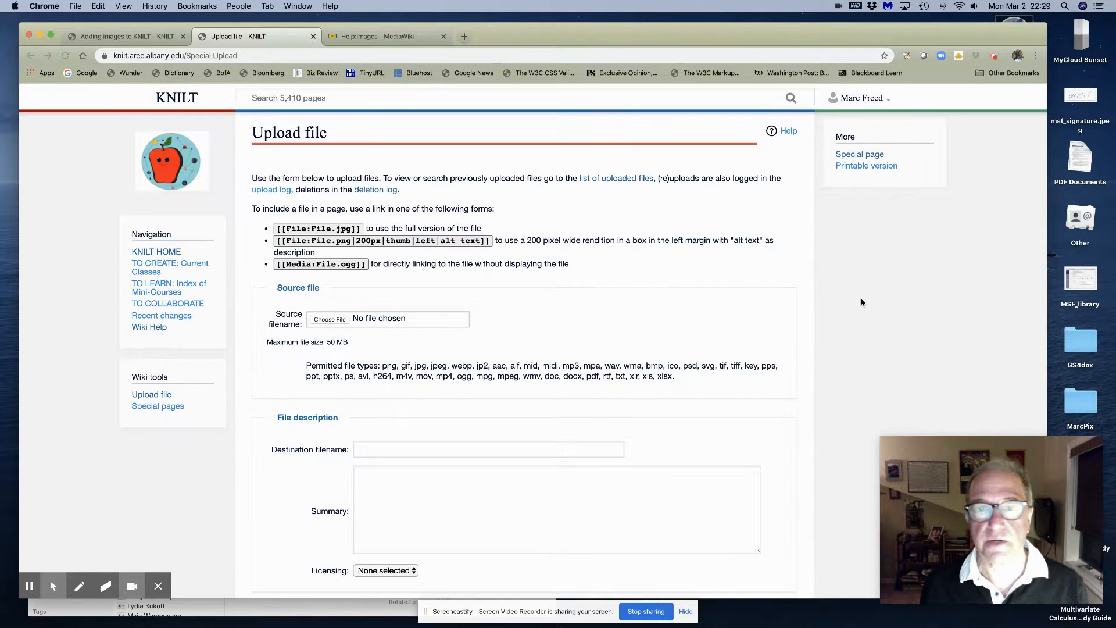
Enter the summary 'Zion National Park 2018' and upload the photo
scroll(349, 430, down, 3)
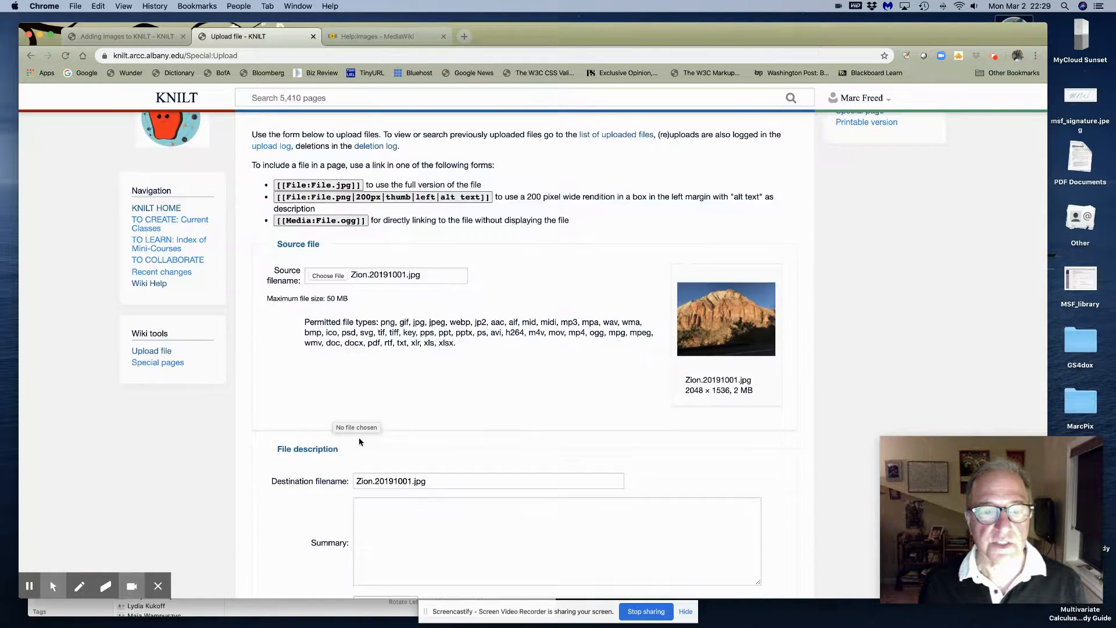
click(371, 447)
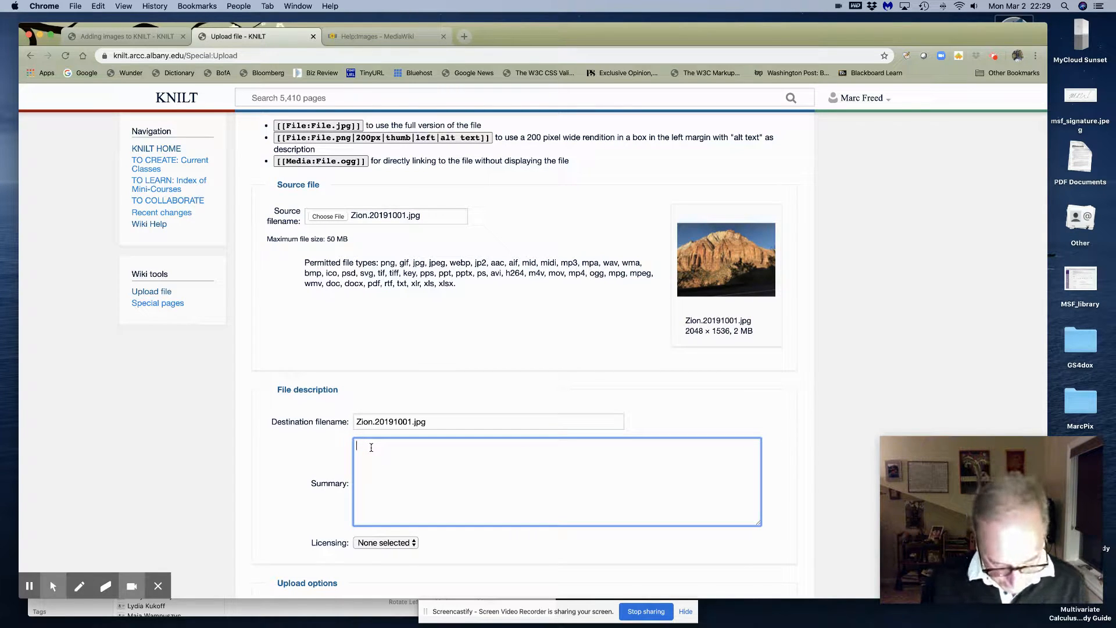
text(Zion )
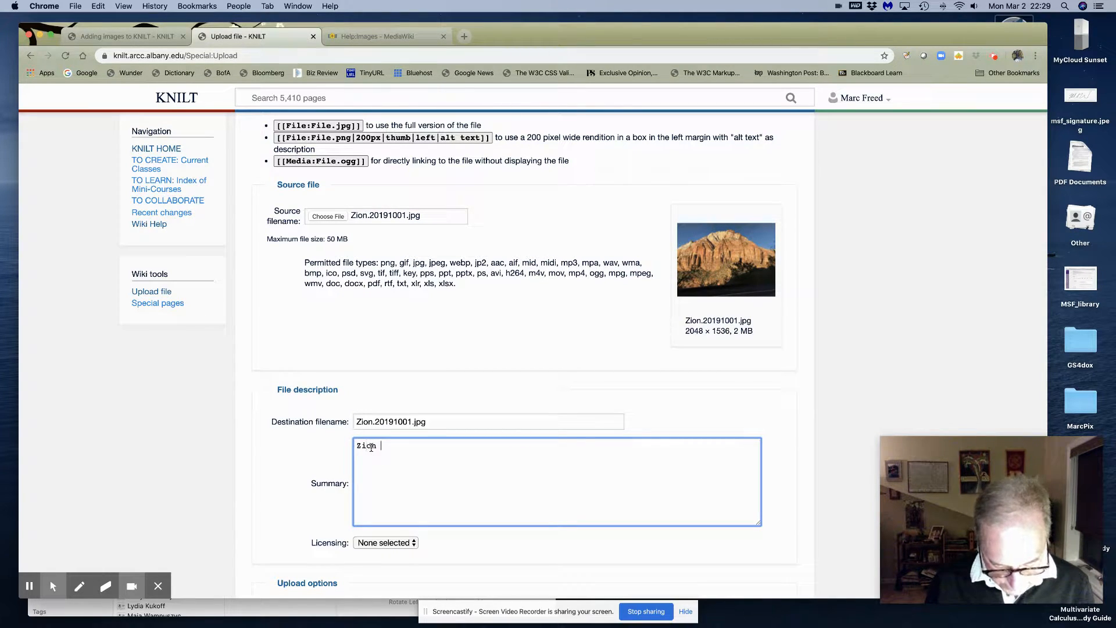
text(Nationa)
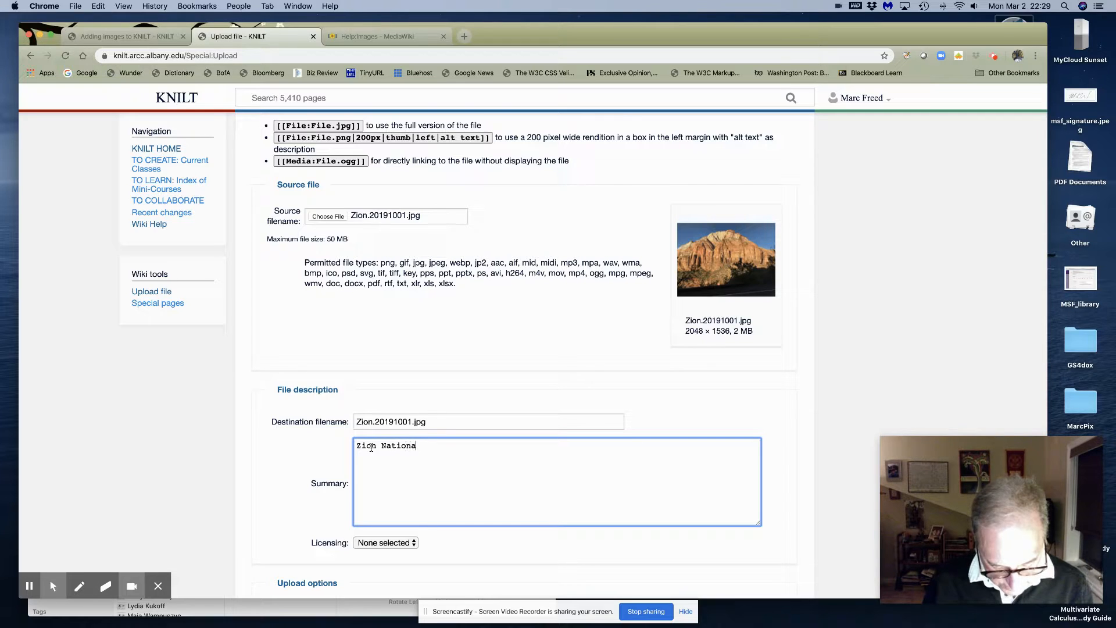
text(l Park 2018)
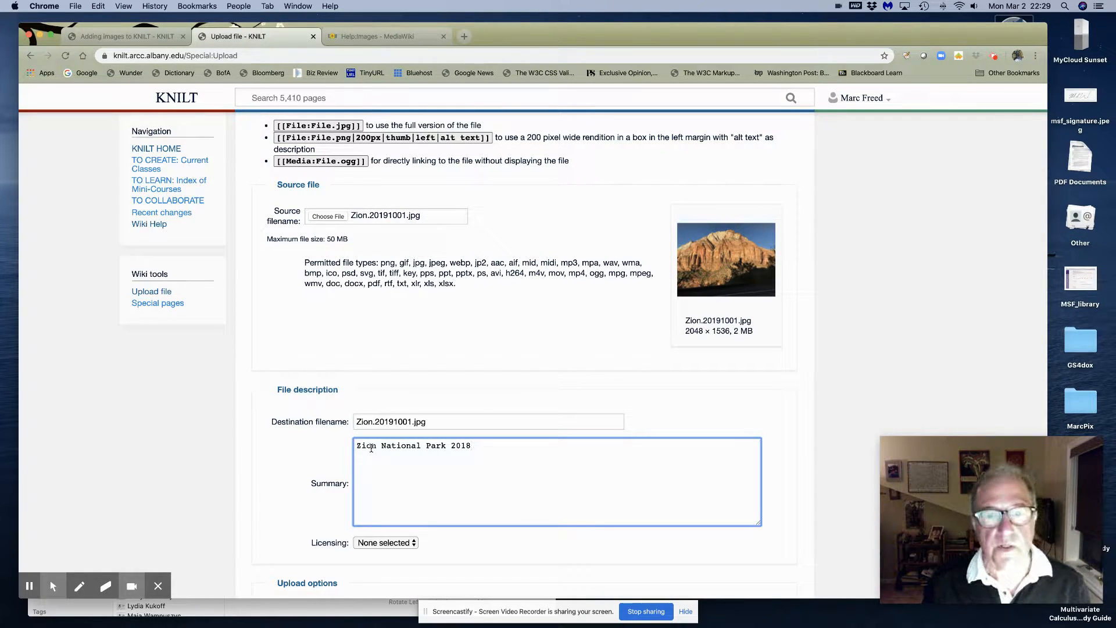
scroll(397, 476, down, 5)
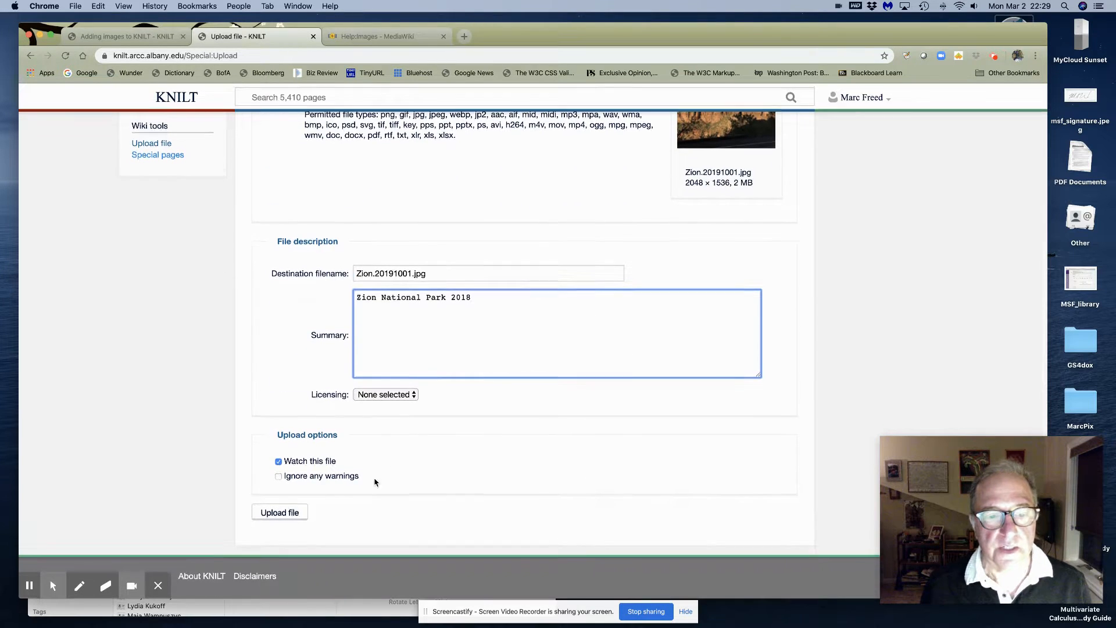
click(283, 517)
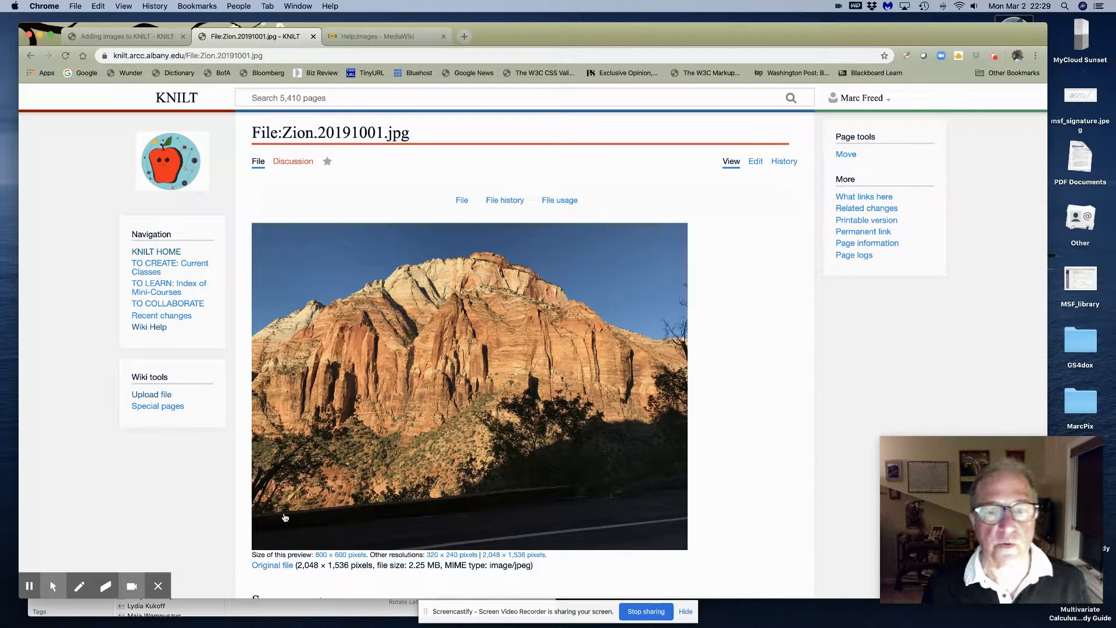
Look over the Zion file page, then switch back to the Adding images to KNILT tab
scroll(327, 439, down, 5)
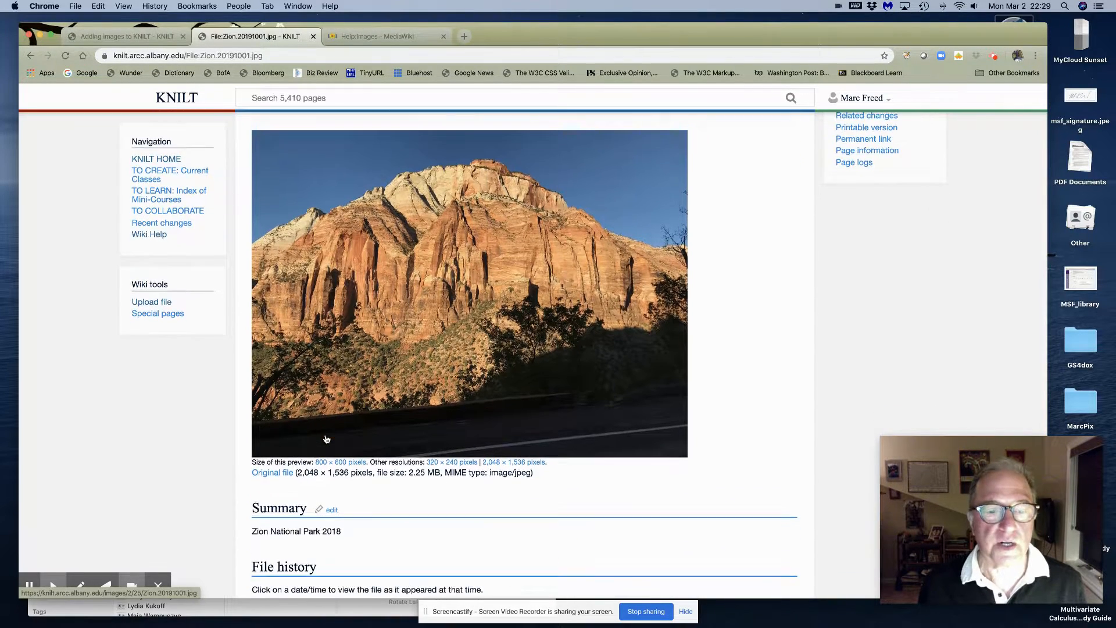
scroll(325, 439, up, 5)
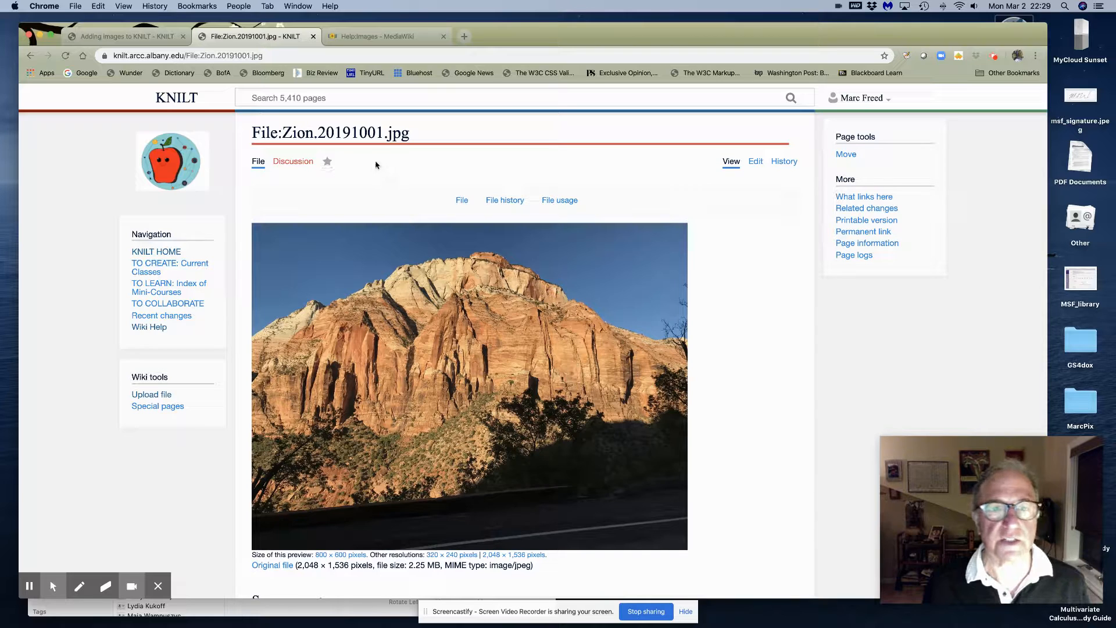
click(154, 38)
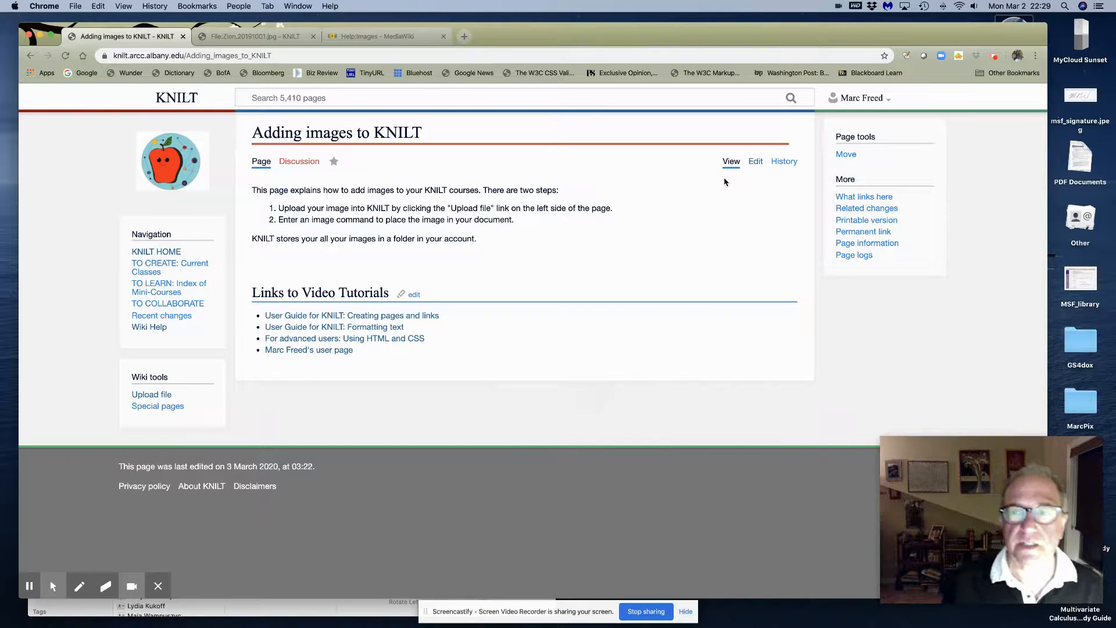
Uncomment the [[File:calculus.png]] example in the wikitext and save so the graph displays
click(756, 162)
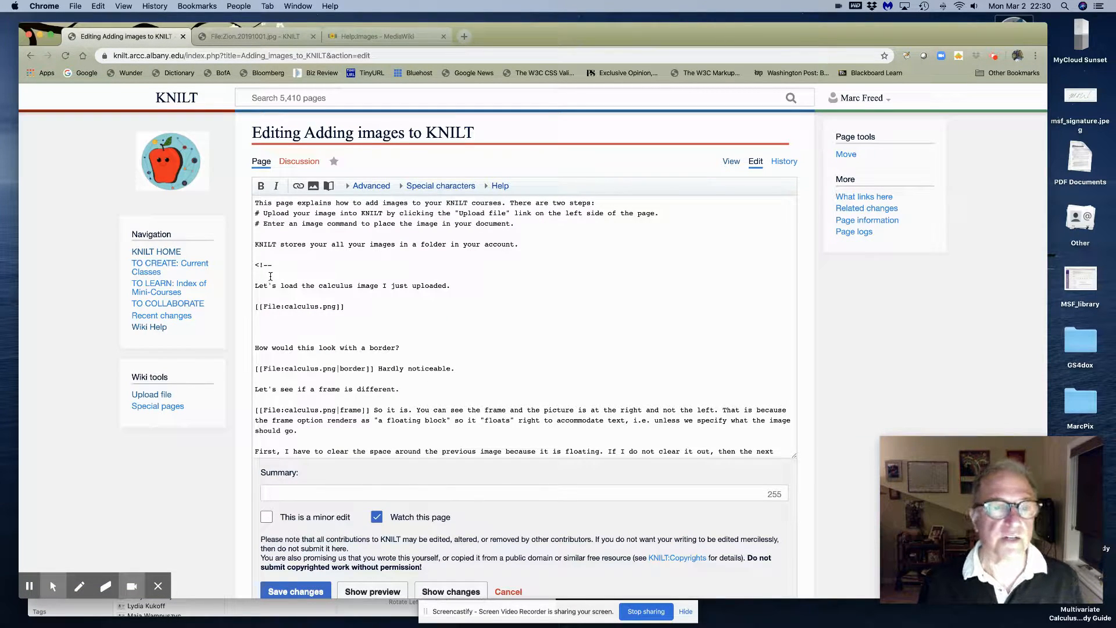
drag(255, 265, 277, 265)
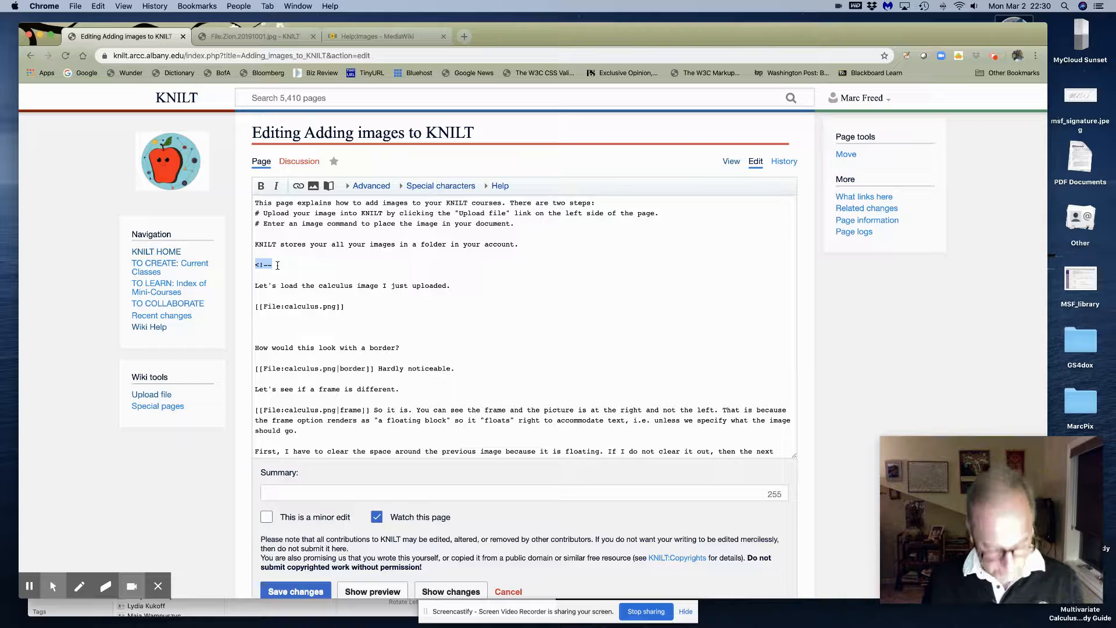
key(BackSpace)
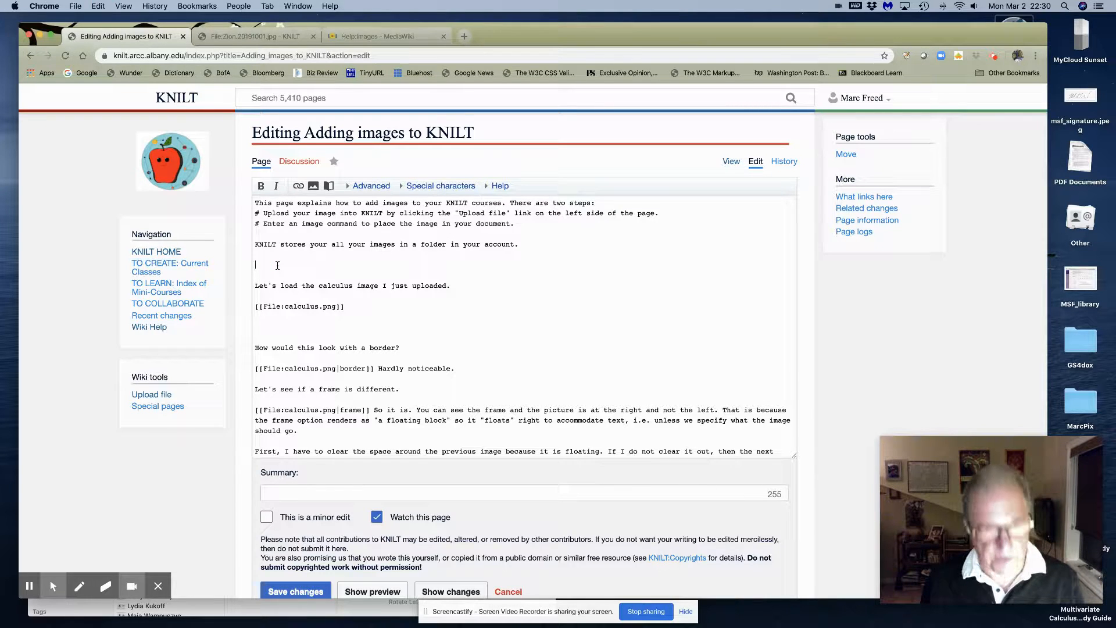
click(254, 323)
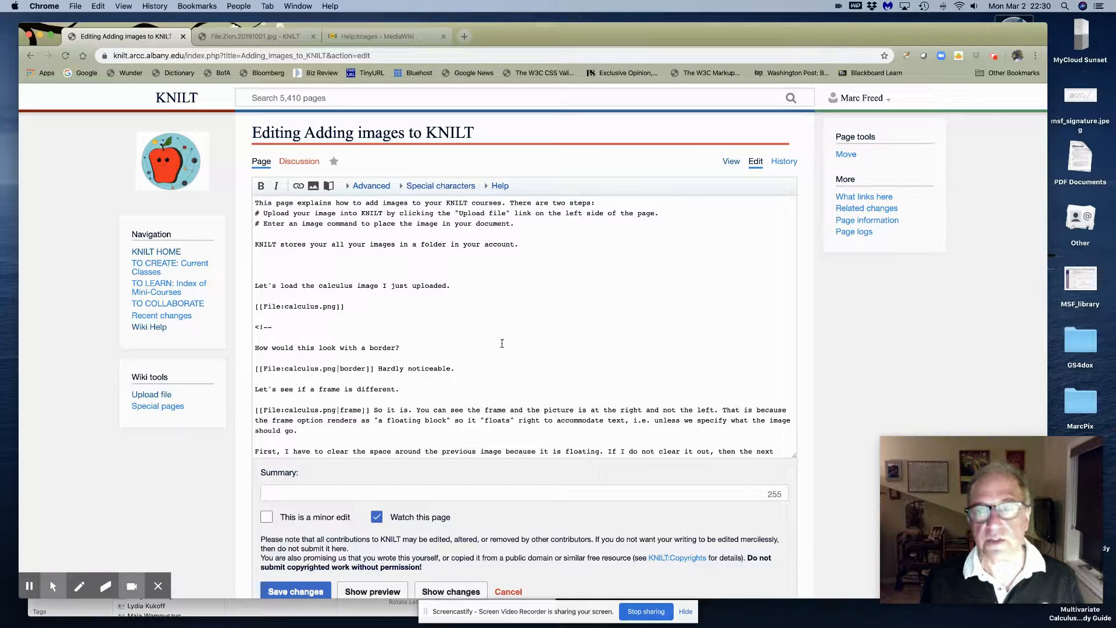
click(309, 591)
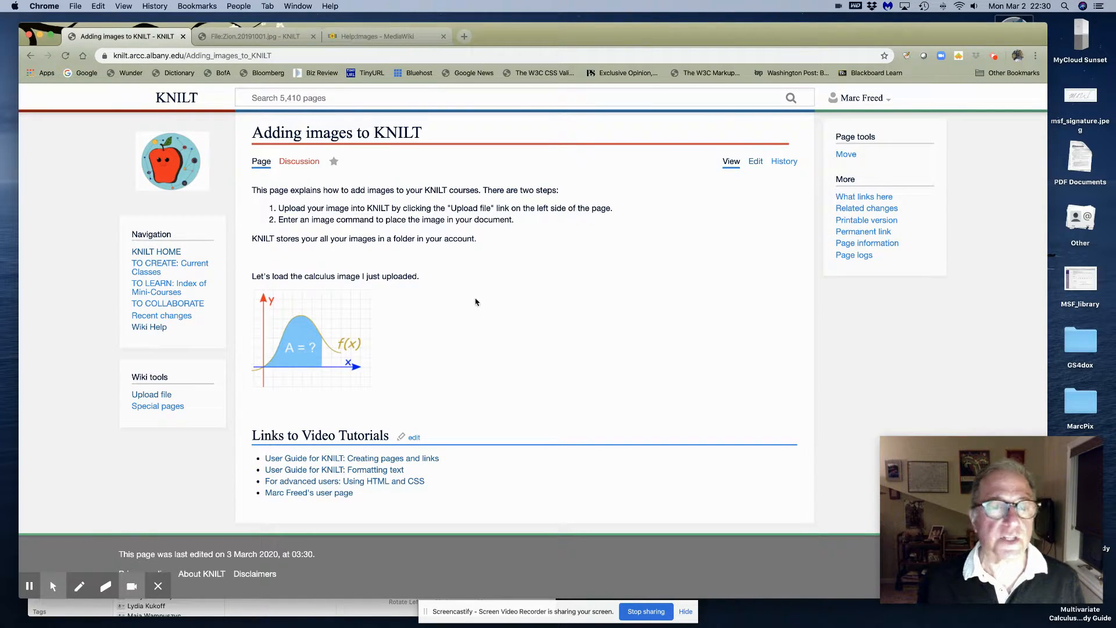
click(368, 37)
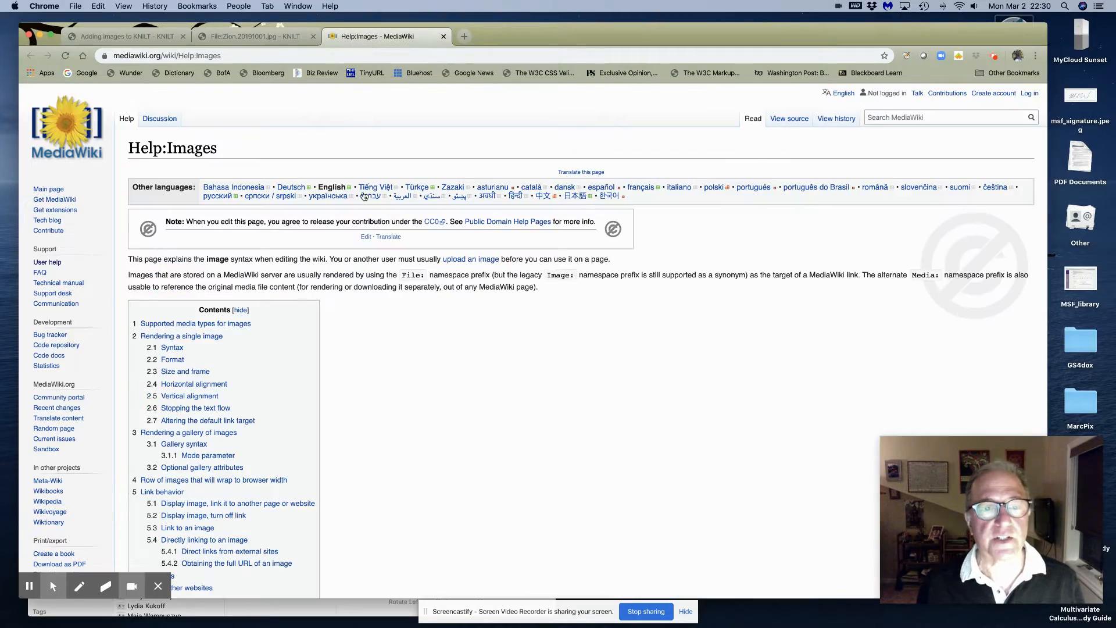
scroll(407, 372, down, 10)
scroll(410, 390, down, 10)
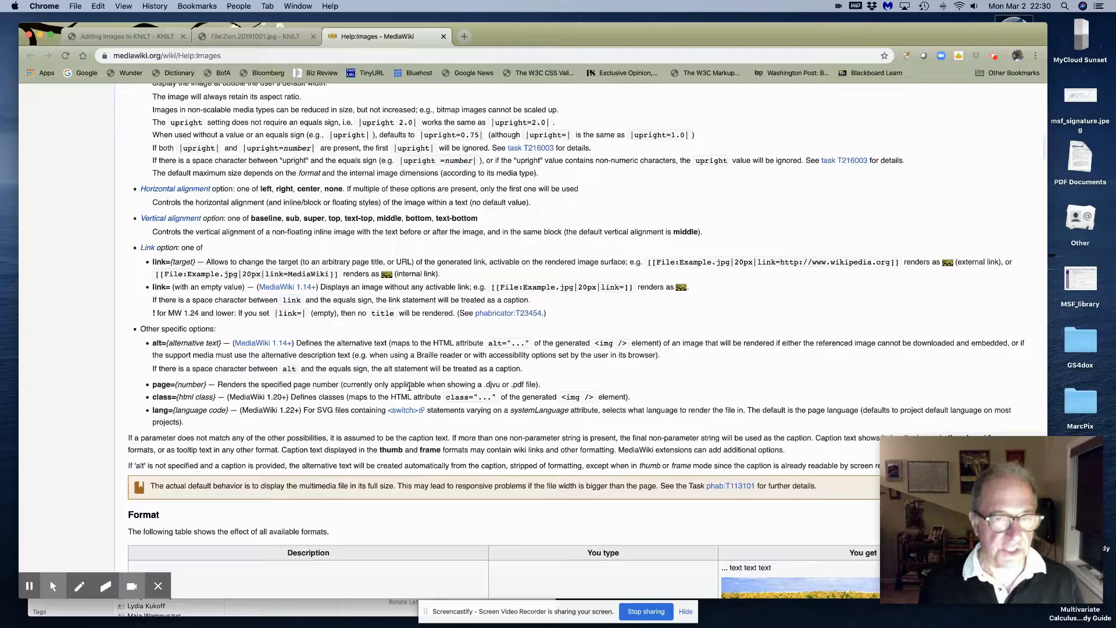
scroll(410, 386, up, 20)
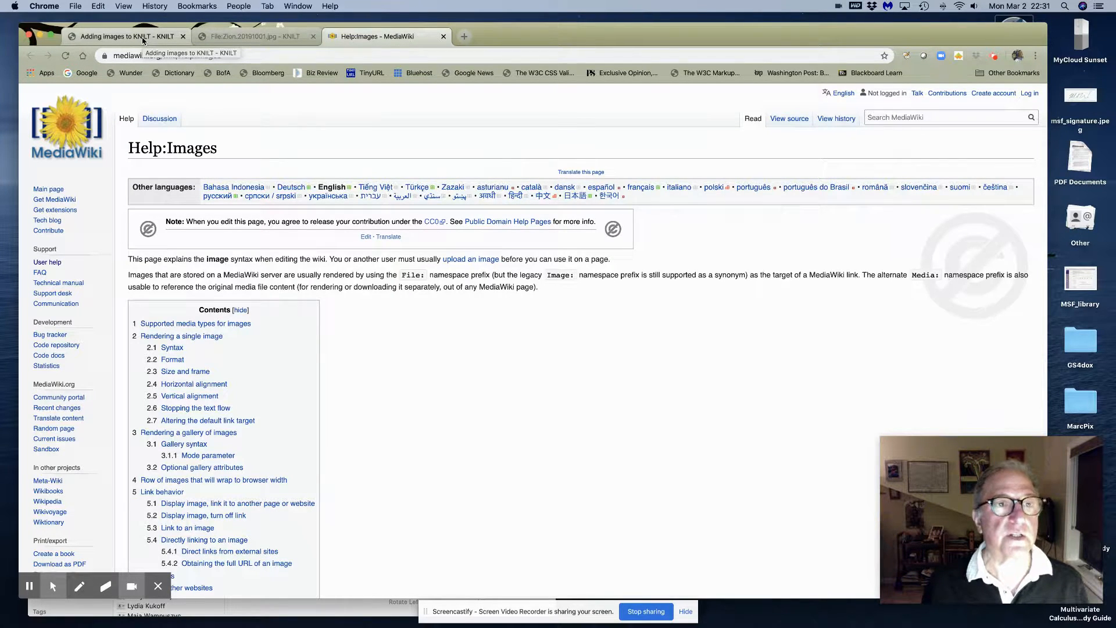
click(142, 38)
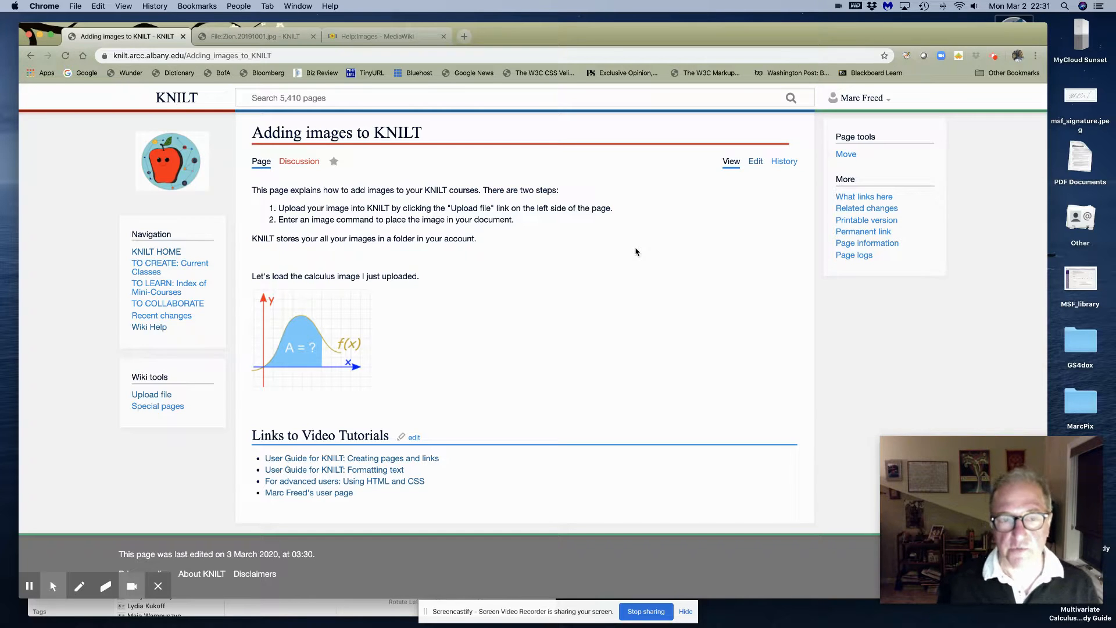
Remove the comment opener before the border example and save, revealing the bordered calculus graph
click(757, 163)
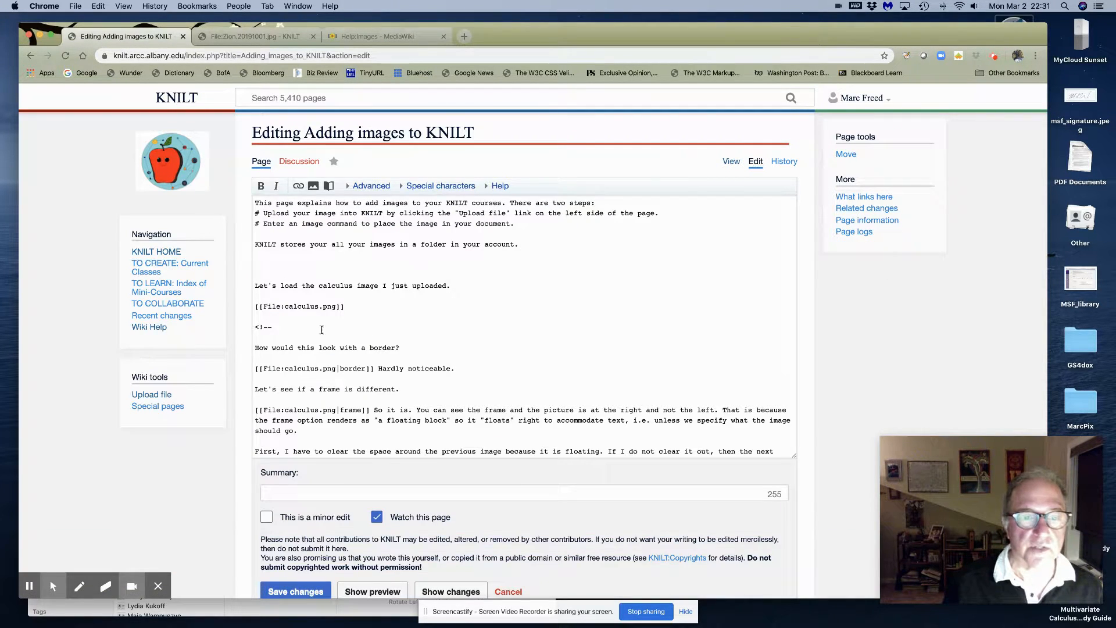
drag(254, 327, 272, 325)
key(BackSpace)
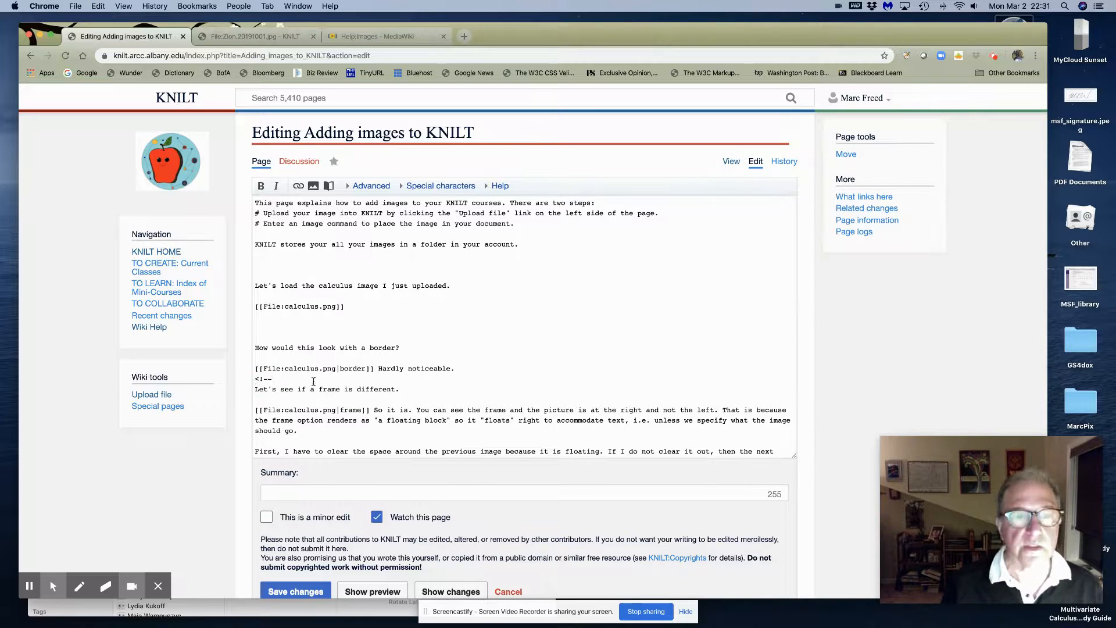
click(300, 592)
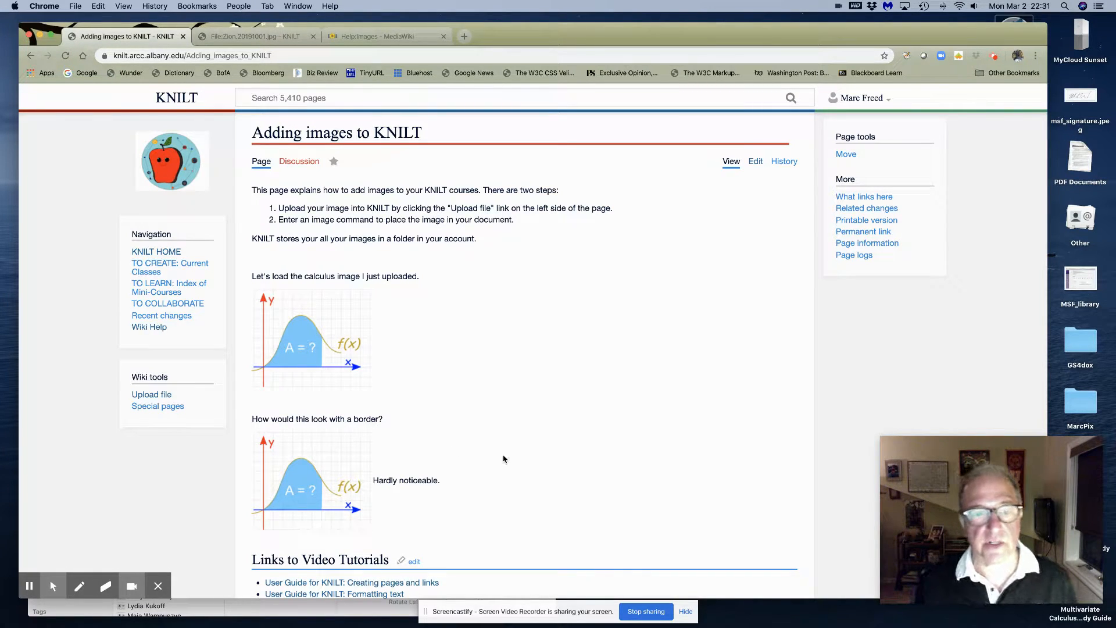
Check the bordered calculus example, then return to editing the Adding images wikitext
scroll(503, 459, down, 3)
scroll(503, 457, up, 3)
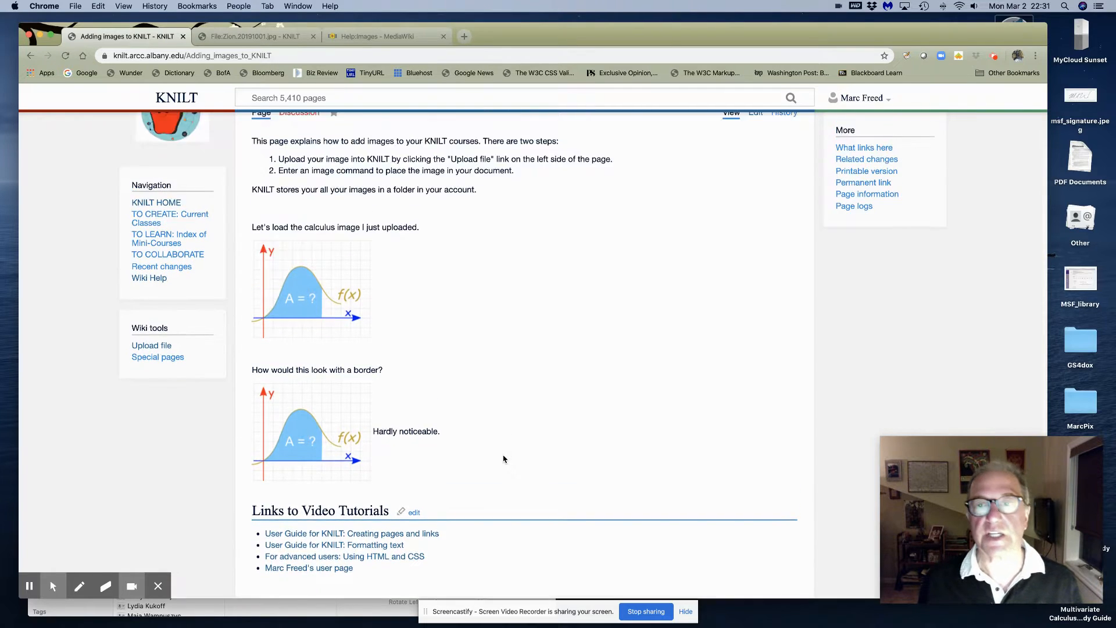
click(755, 163)
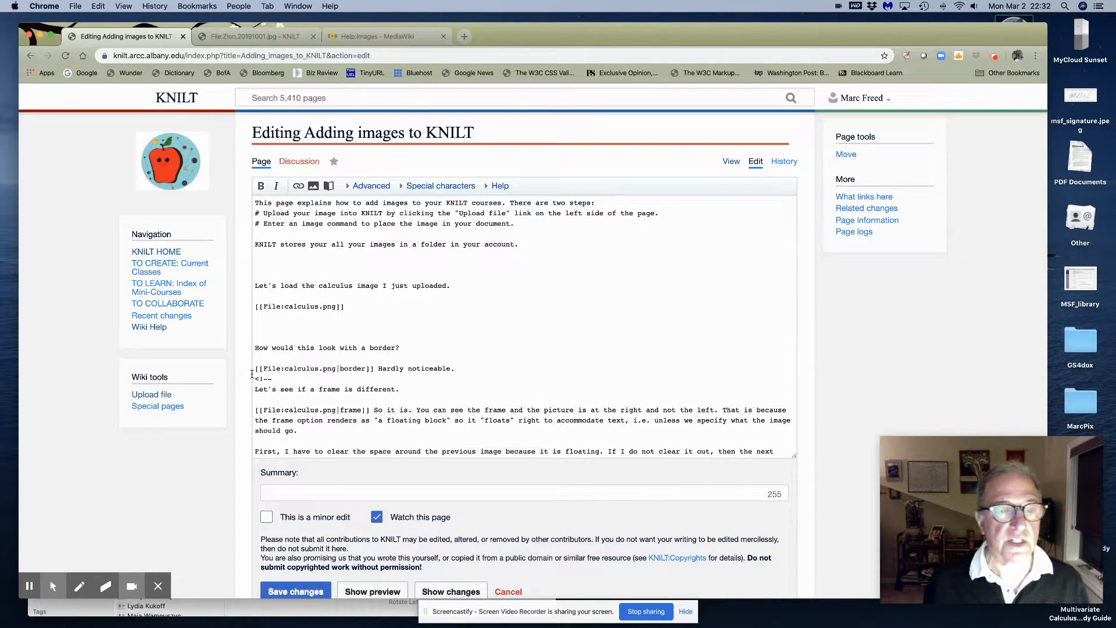
Delete the comment opener before the frame example, save, and review the right-floating framed graph
drag(256, 379, 271, 380)
key(BackSpace)
scroll(256, 345, down, 4)
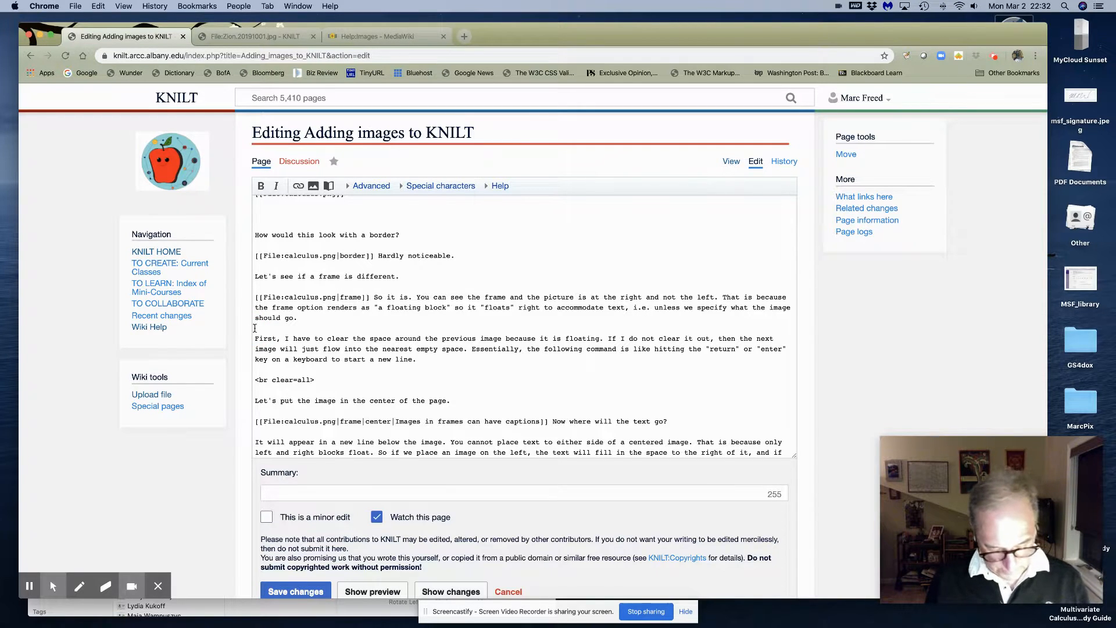
click(305, 591)
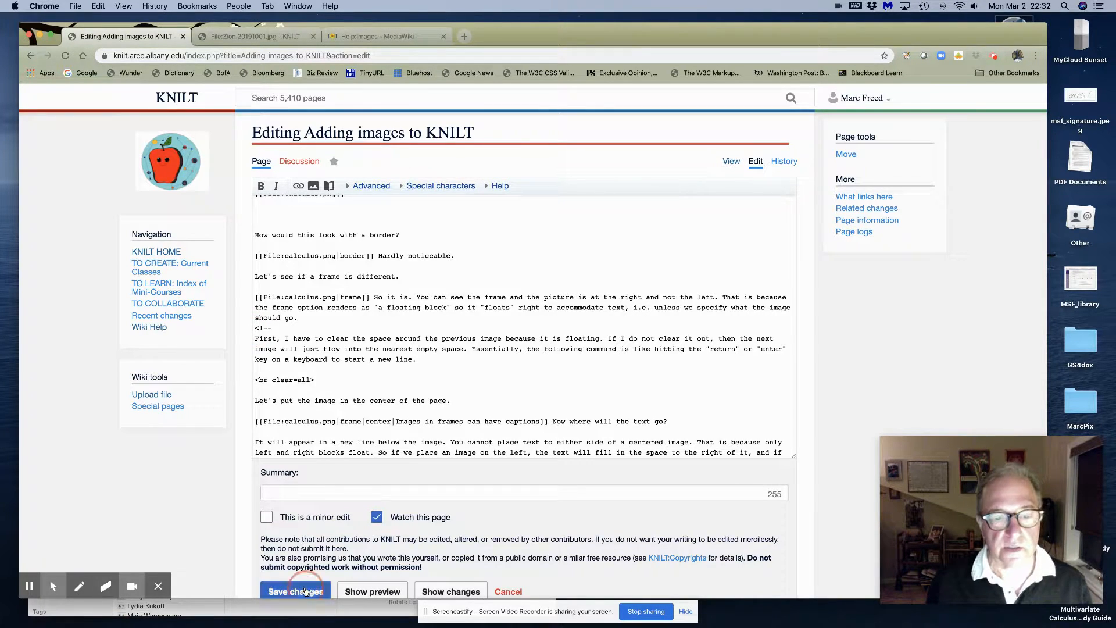
scroll(443, 435, down, 5)
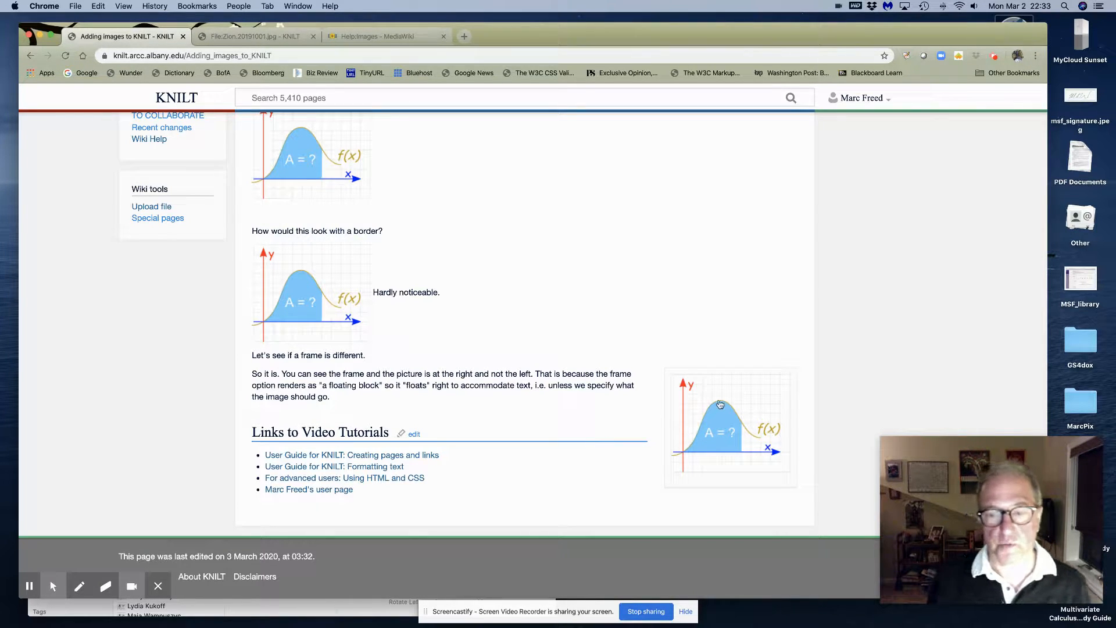
scroll(713, 309, up, 3)
scroll(713, 309, up, 2)
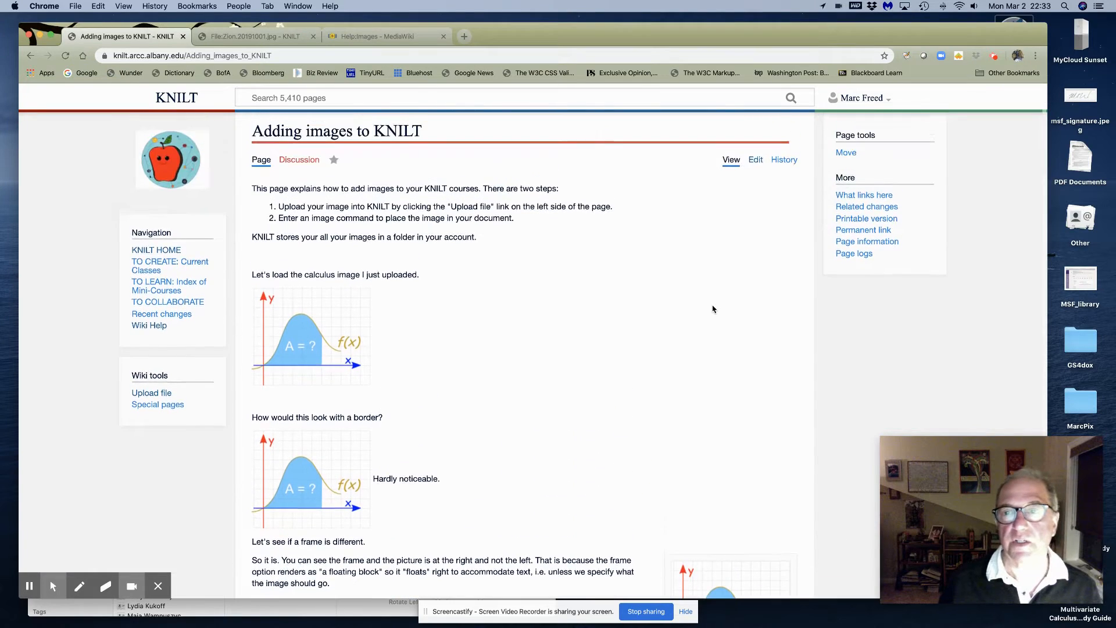
Move the <!-- from before 'First, I have to clear' to below <br clear=all>, then save
click(756, 162)
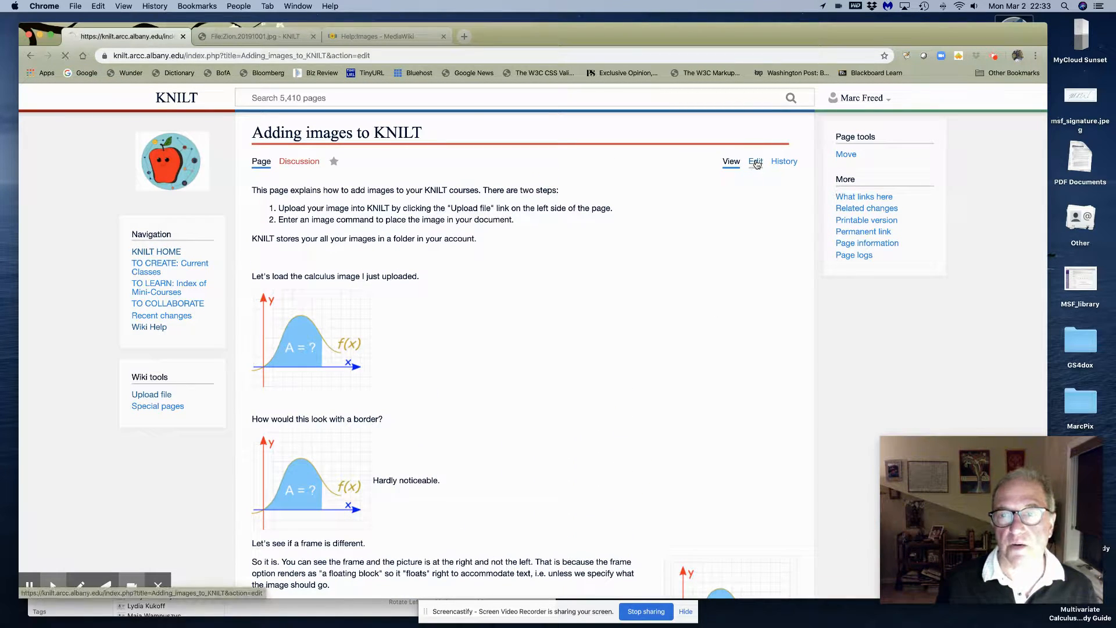
scroll(289, 284, down, 5)
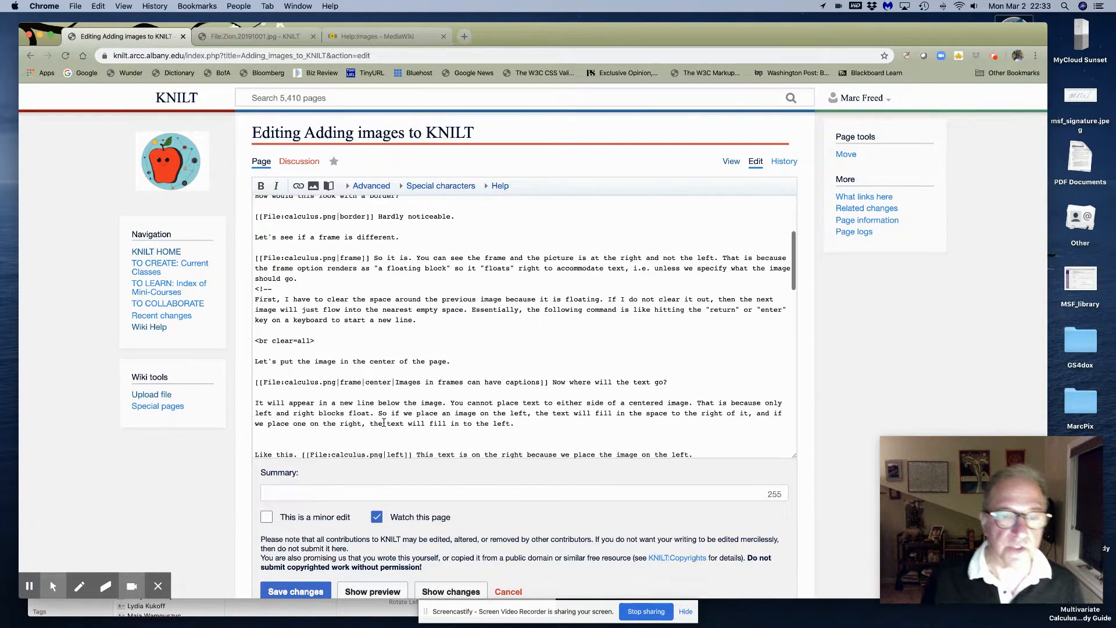
drag(273, 283, 254, 284)
key(super+c)
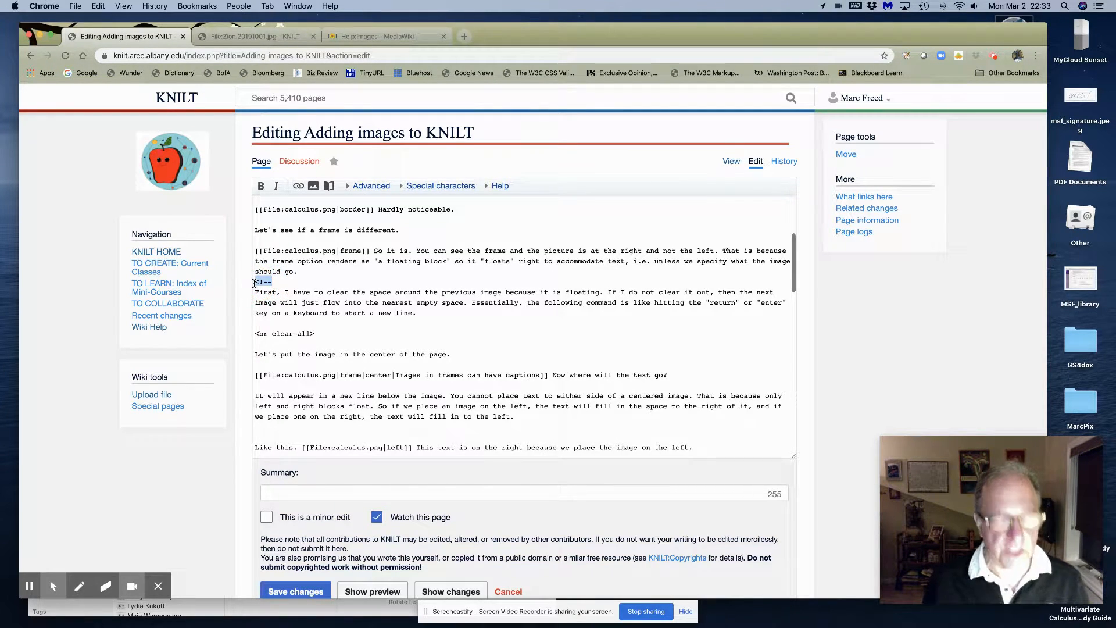
key(BackSpace)
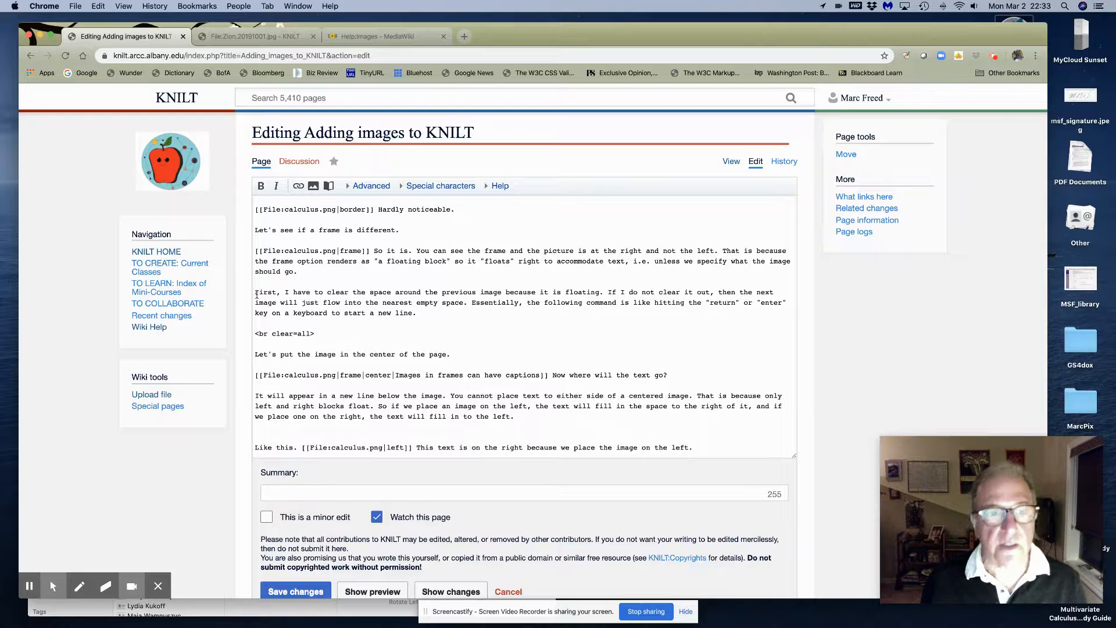
click(254, 344)
key(super+v)
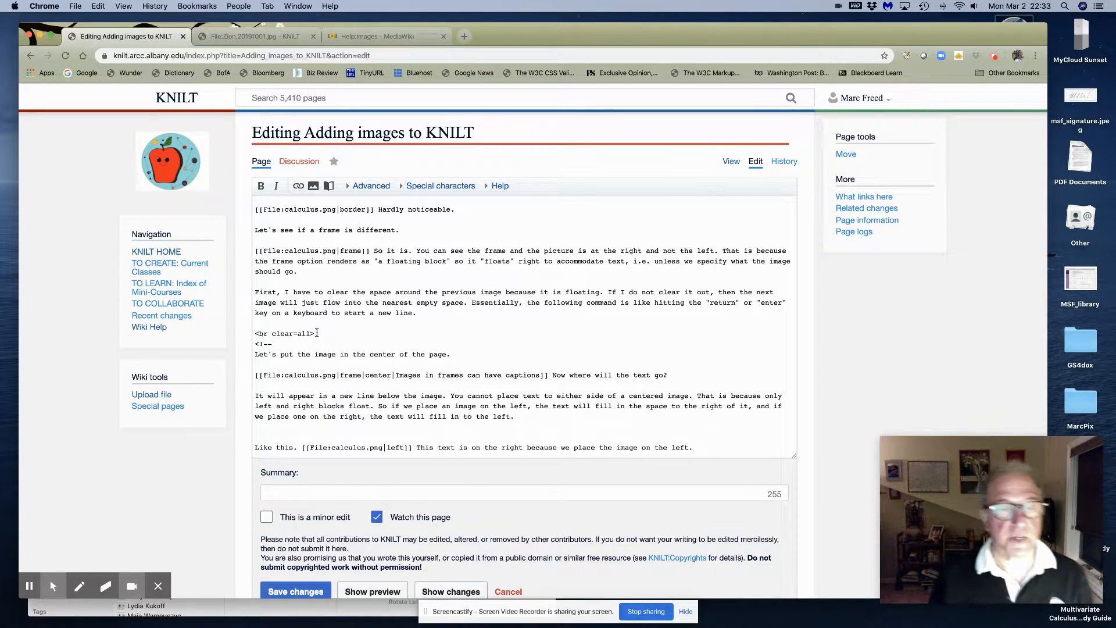
click(318, 597)
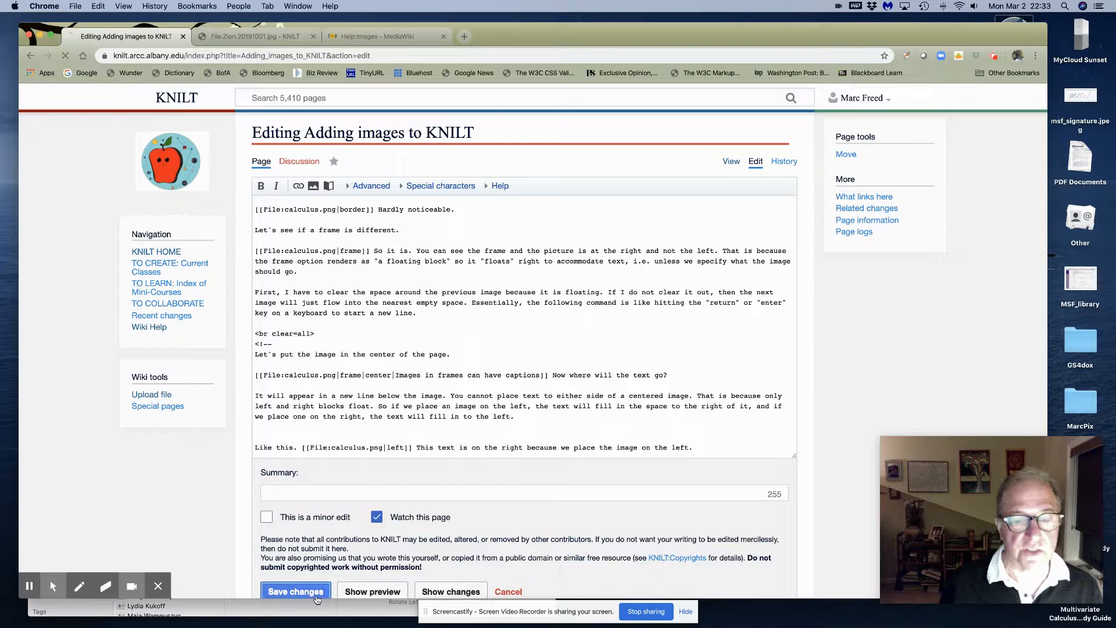
scroll(436, 464, down, 5)
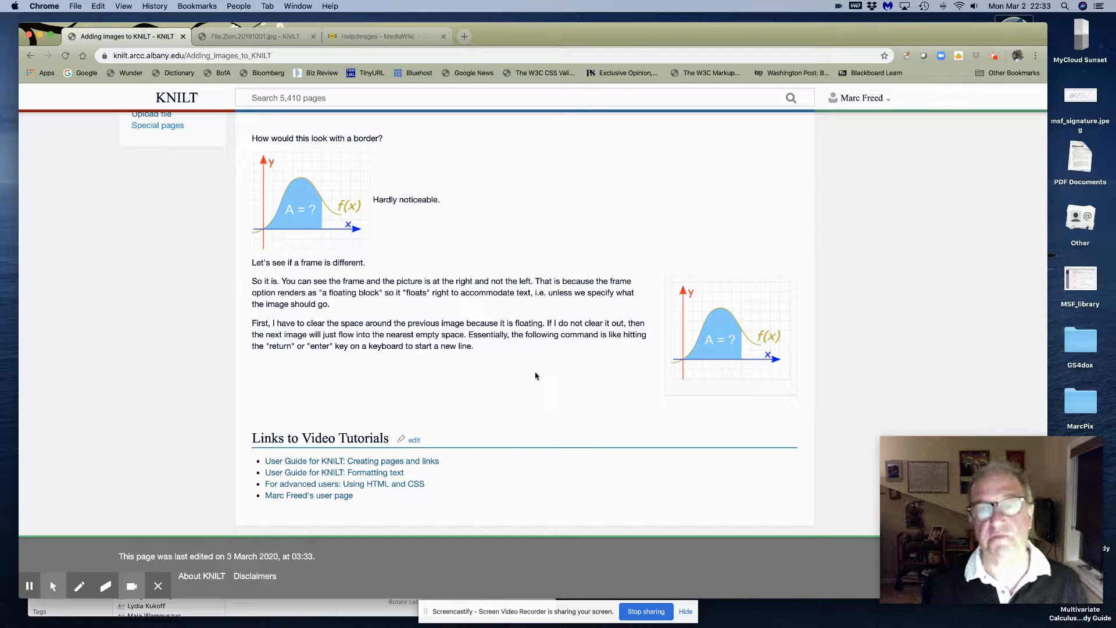
scroll(669, 175, up, 5)
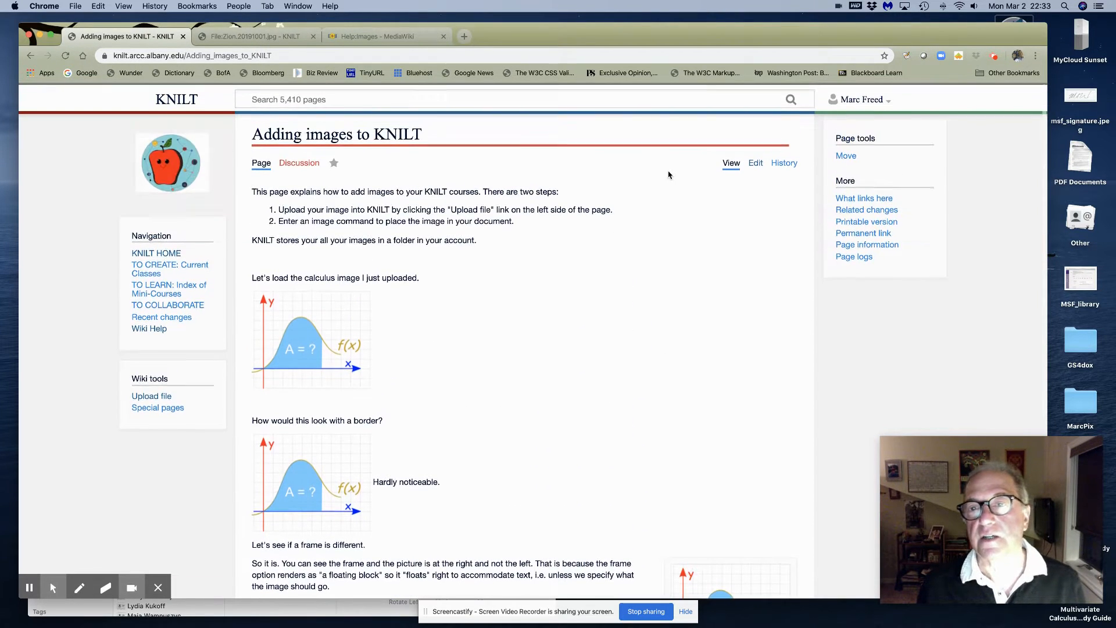
In the wikitext, delete the <!-- below <br clear=all> and place it above 'Like this.'
click(755, 163)
scroll(488, 291, down, 3)
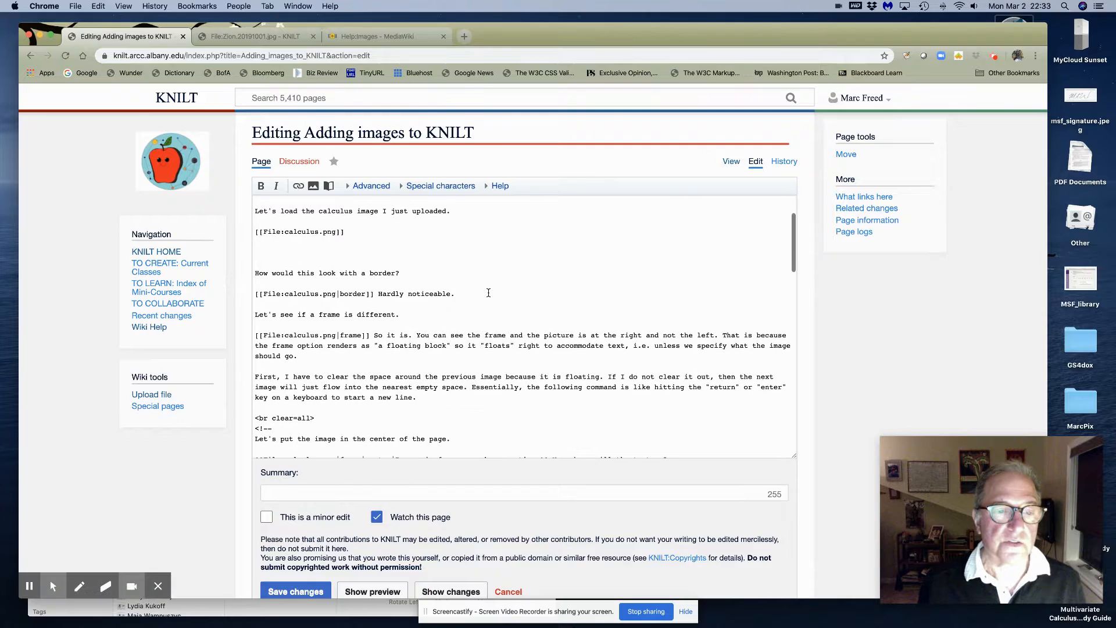
scroll(442, 300, down, 1)
scroll(442, 300, up, 3)
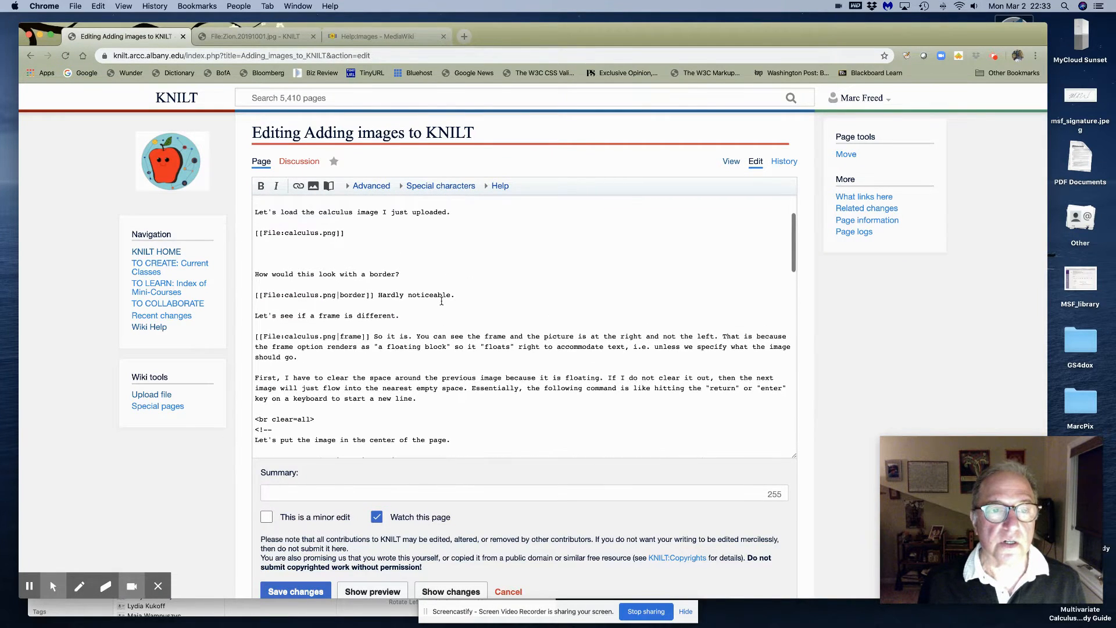
scroll(441, 301, down, 5)
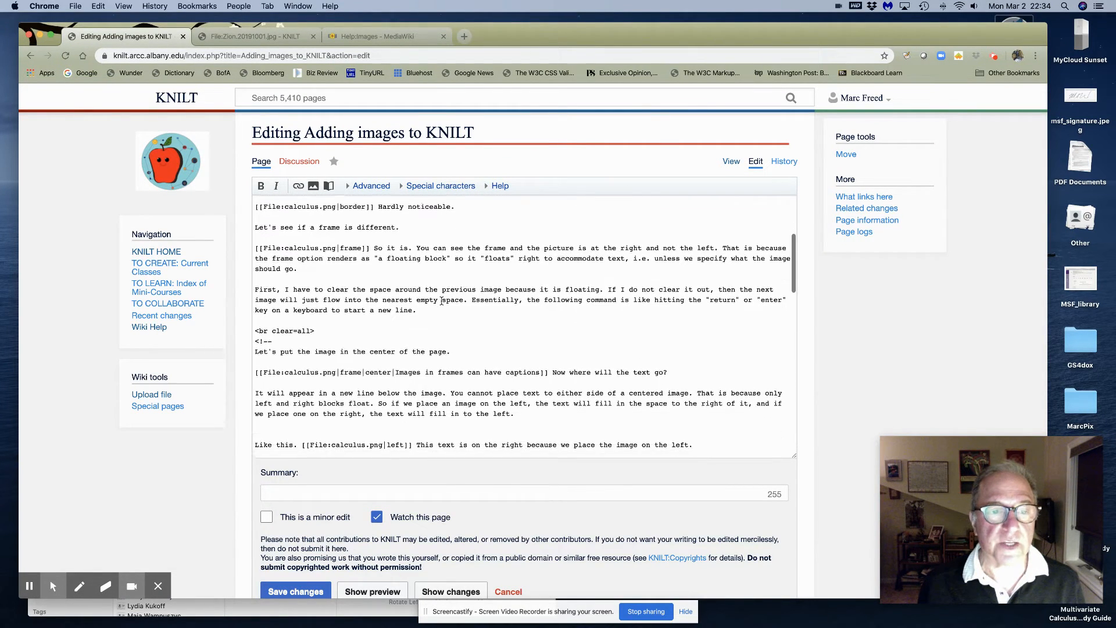
scroll(354, 304, down, 1)
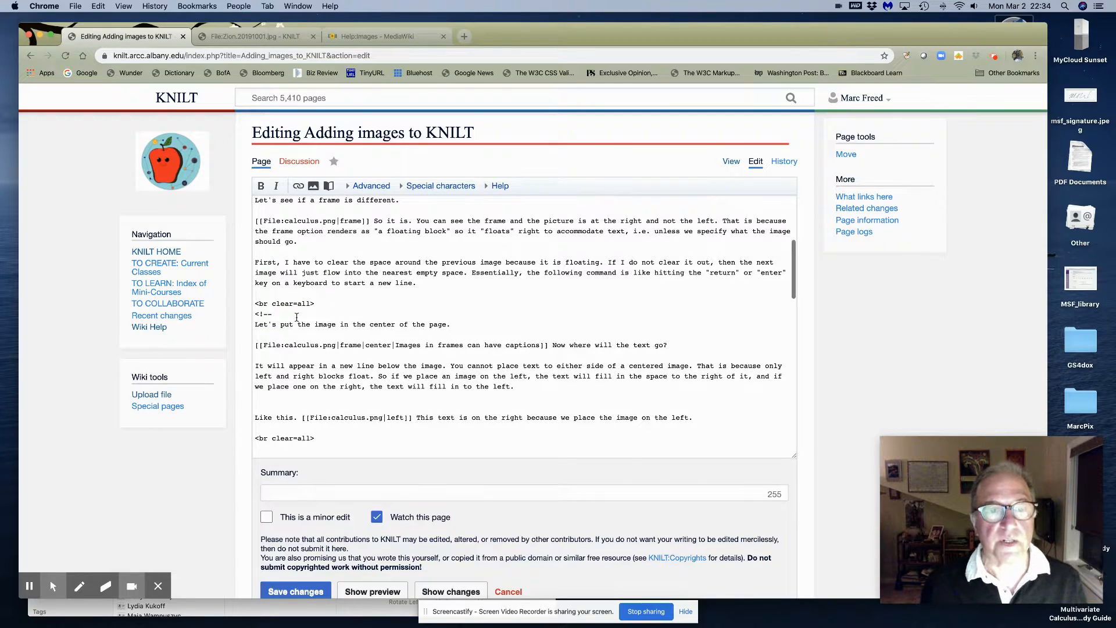
text(--)
drag(255, 314, 271, 314)
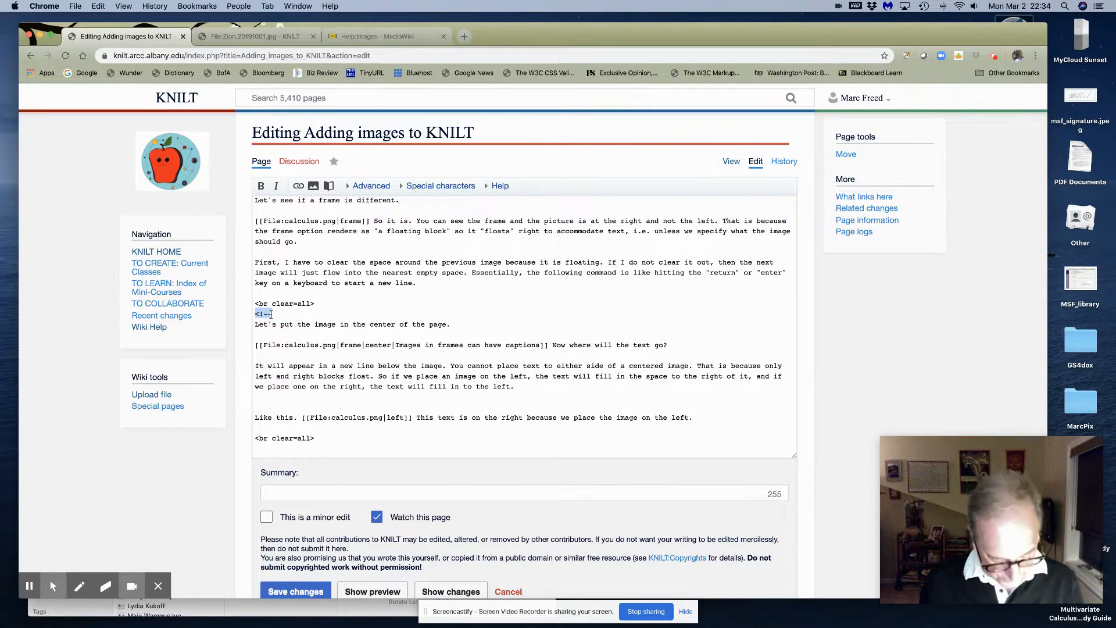
key(BackSpace)
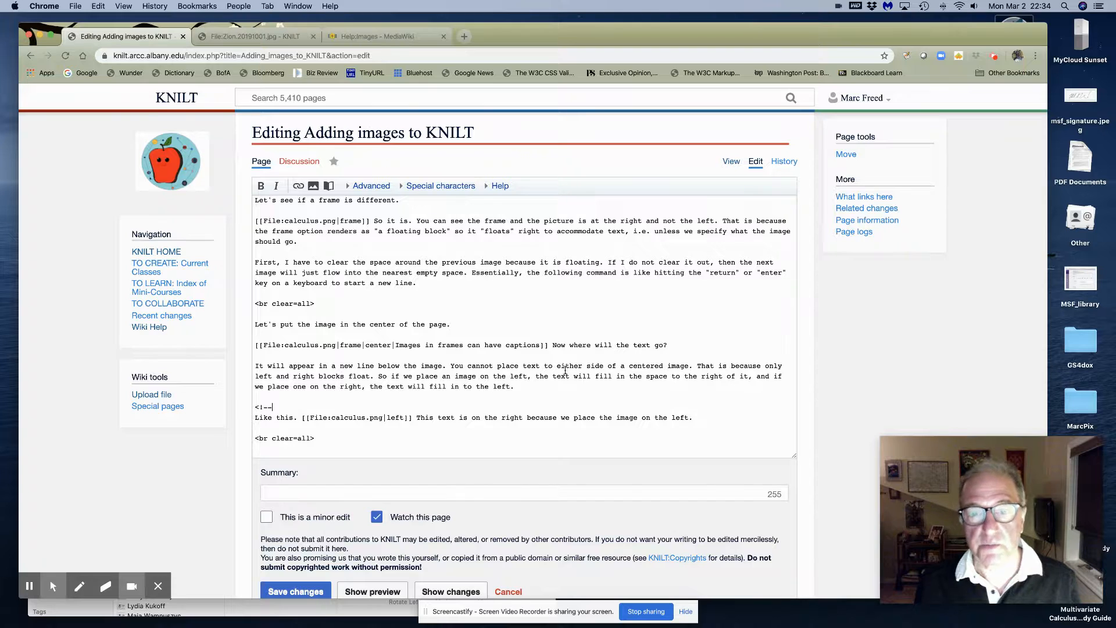
scroll(314, 523, down, 3)
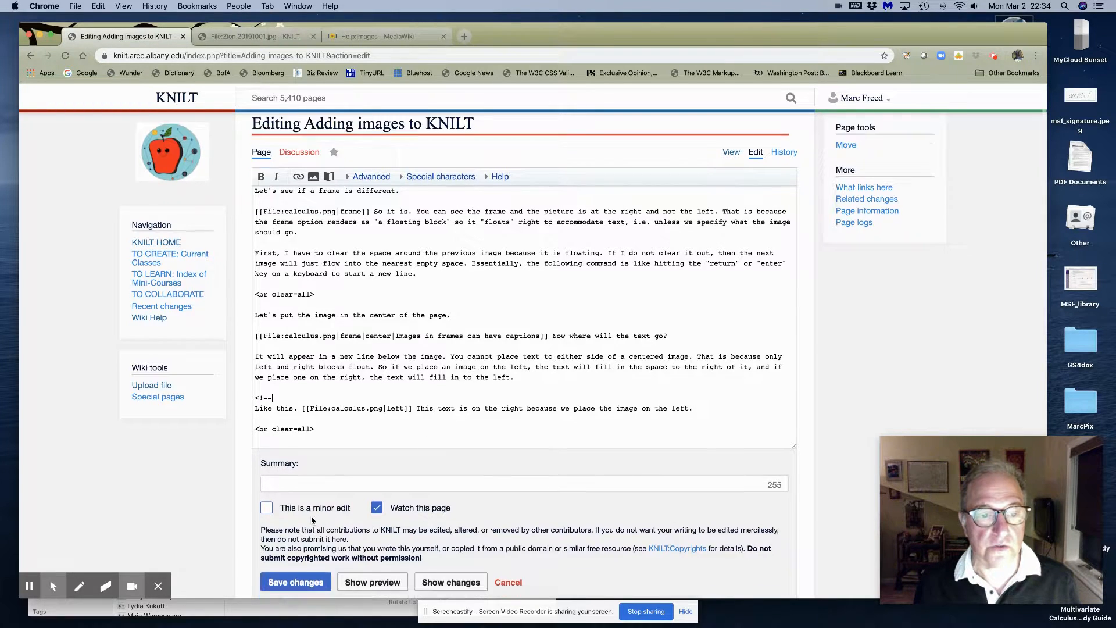
Save and review the centred framed graph captioned 'Images in frames can have captions.'
click(312, 515)
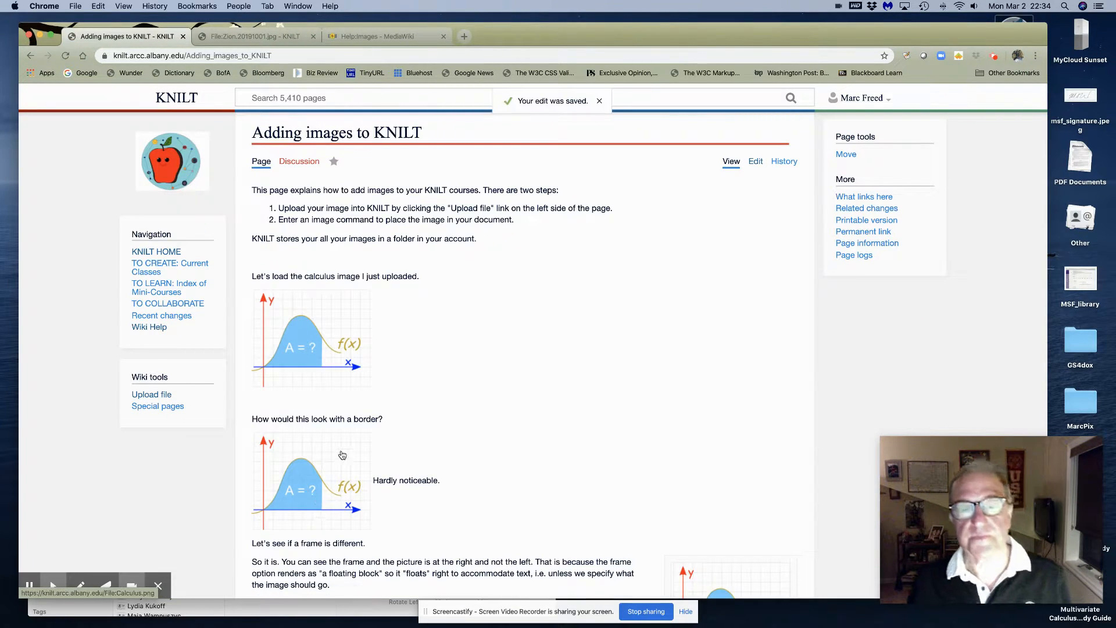
scroll(343, 455, down, 2)
scroll(343, 455, down, 3)
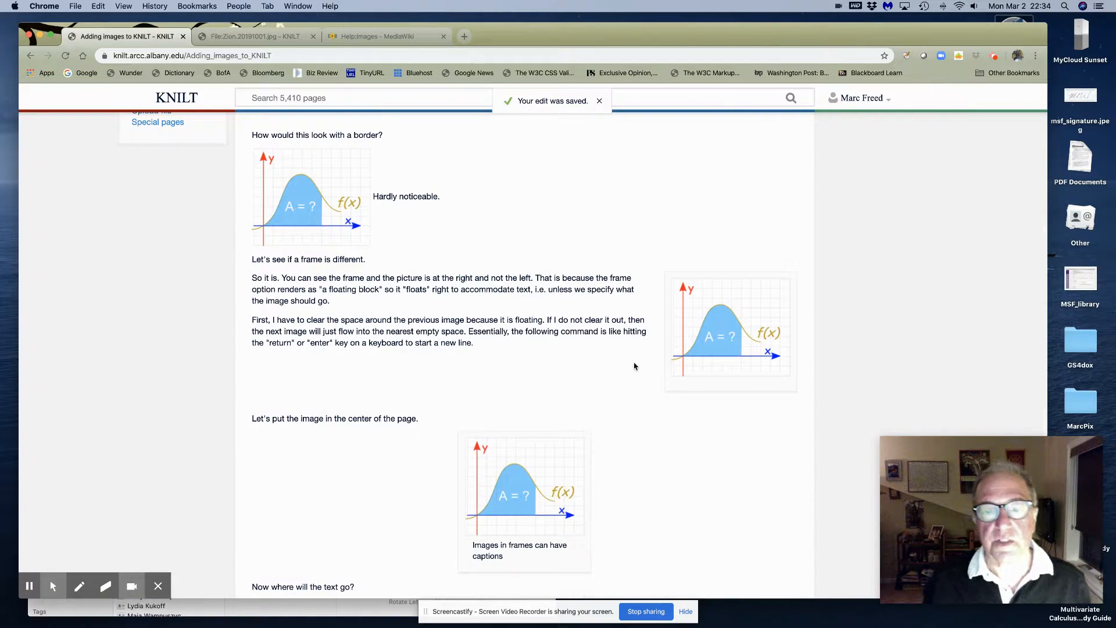
scroll(553, 413, down, 1)
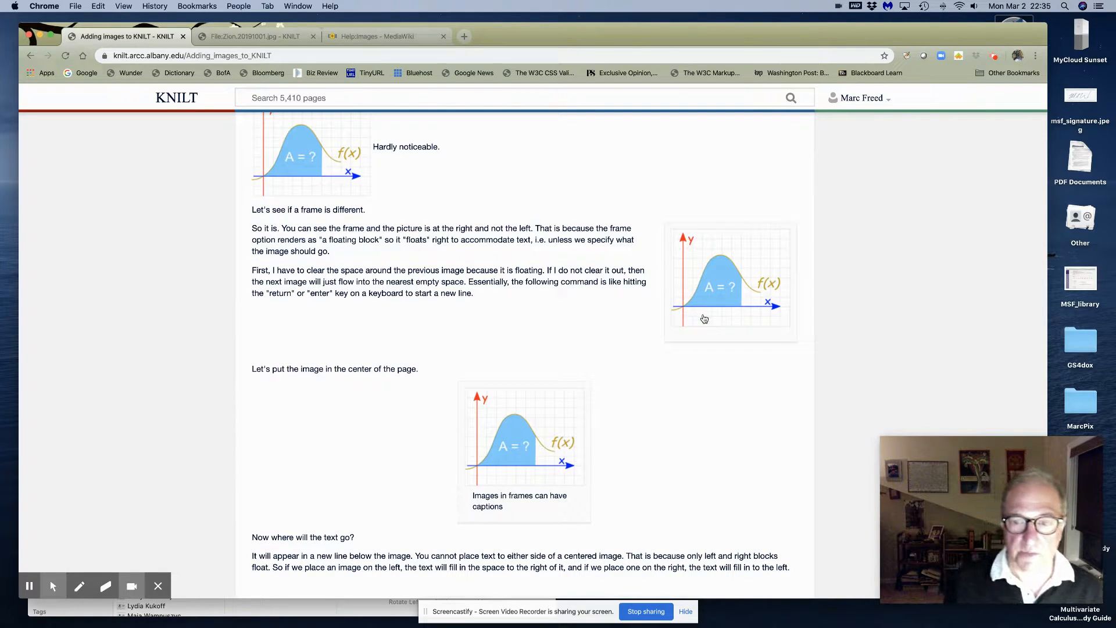
scroll(416, 419, down, 3)
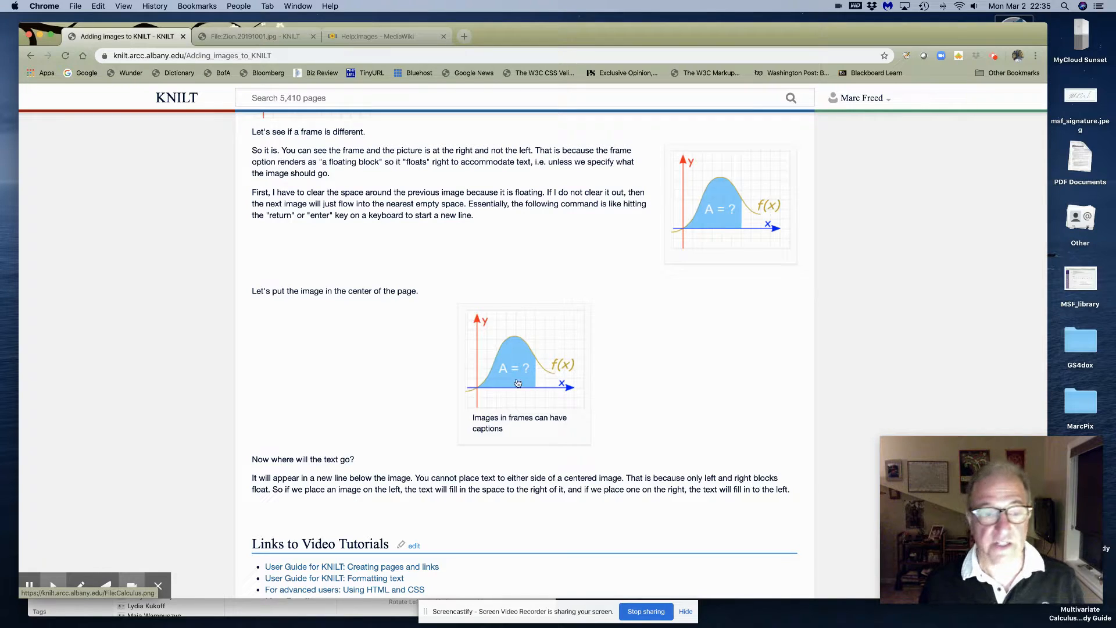
scroll(558, 270, up, 10)
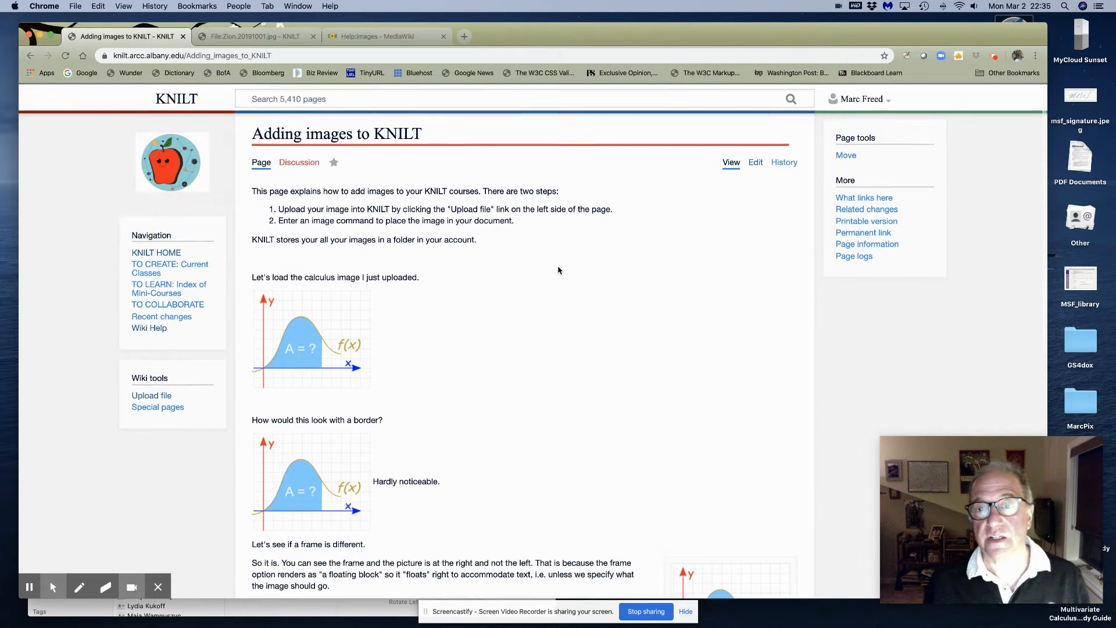
Move the <!-- comment opener from above 'Like this.' to below the following <br clear=all>
click(756, 162)
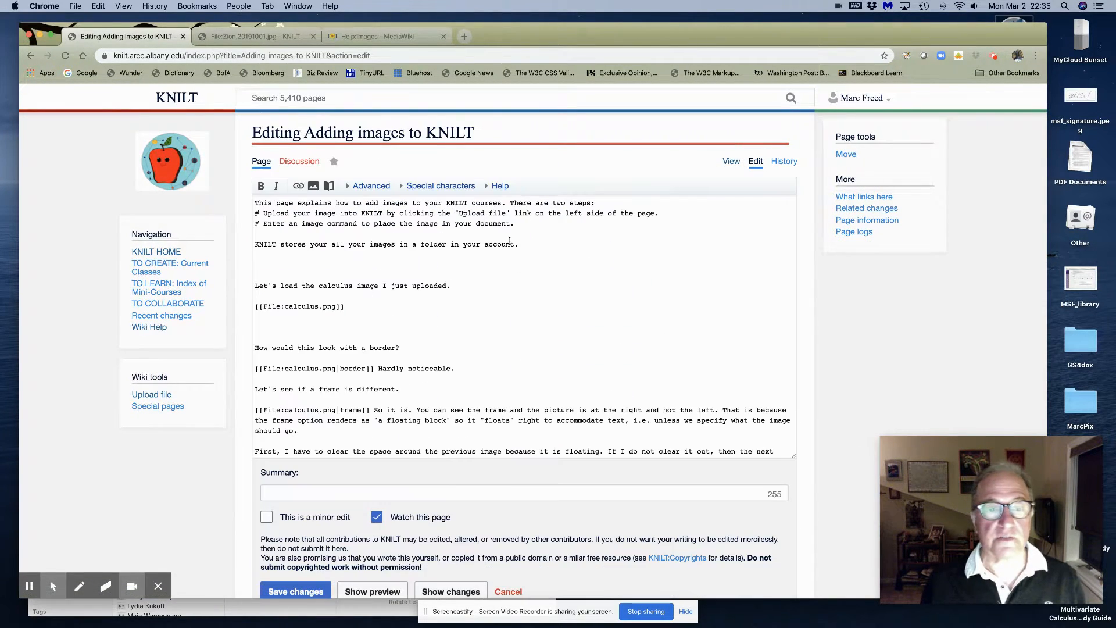
scroll(309, 339, down, 5)
scroll(310, 338, down, 6)
scroll(307, 338, down, 3)
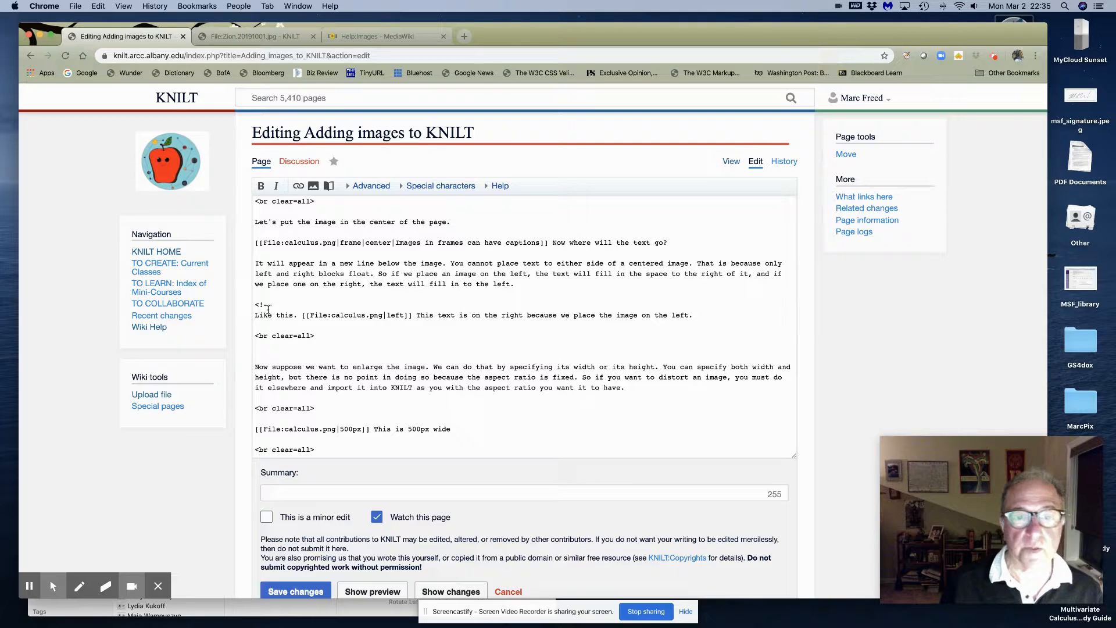
drag(255, 303, 295, 304)
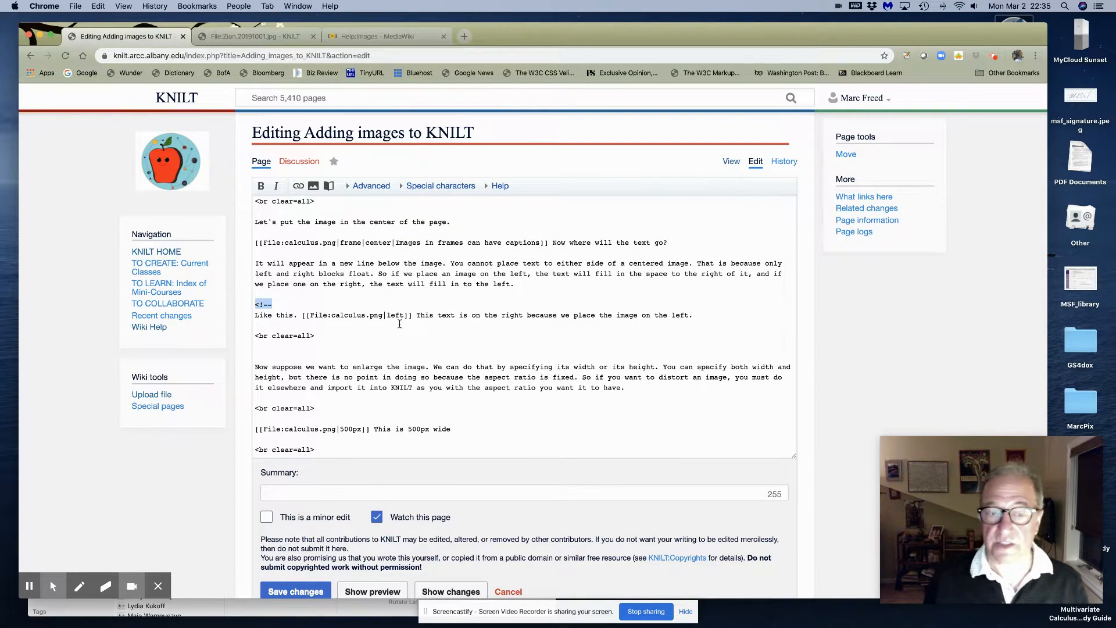
key(BackSpace)
click(256, 348)
text(<!--)
Save the page and check the left-floated calculus image with text wrapping on its right
click(301, 592)
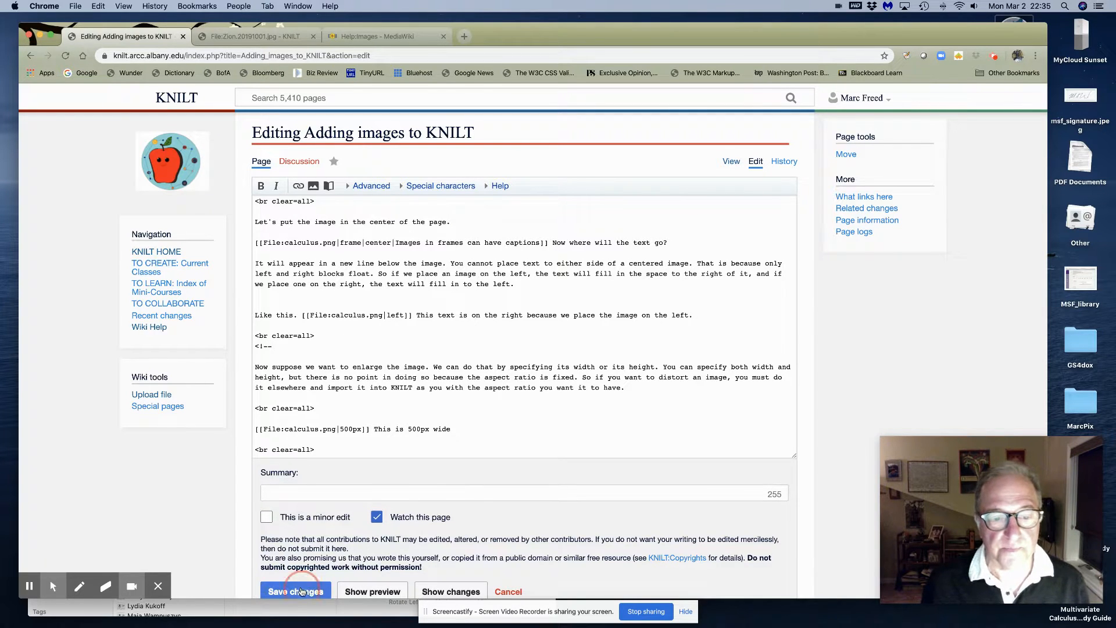
scroll(401, 451, down, 5)
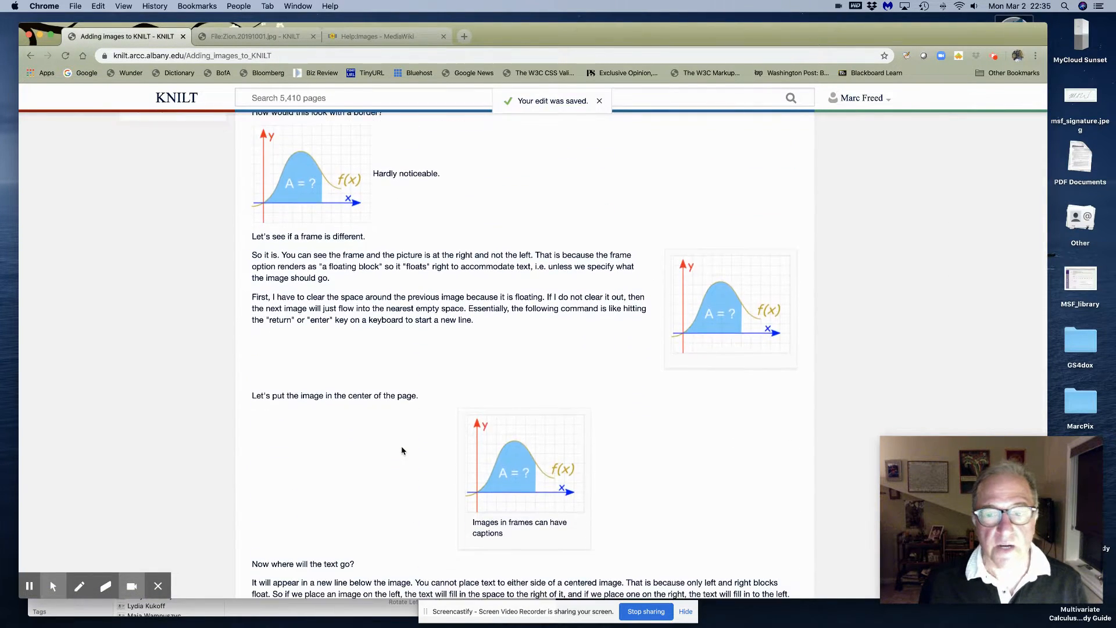
scroll(401, 451, down, 4)
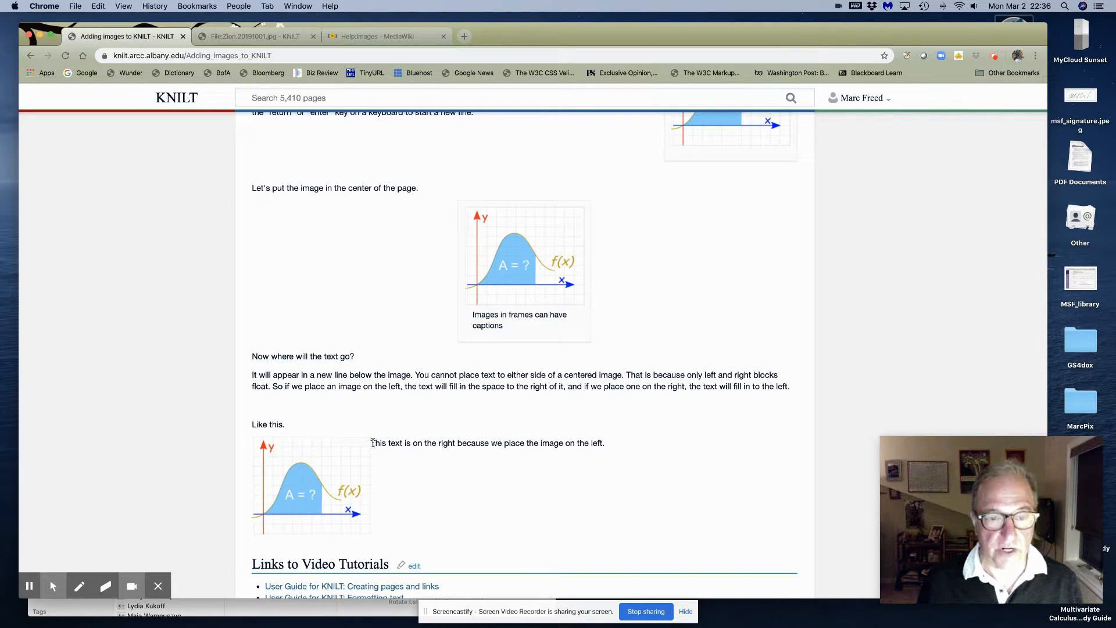
scroll(462, 463, down, 2)
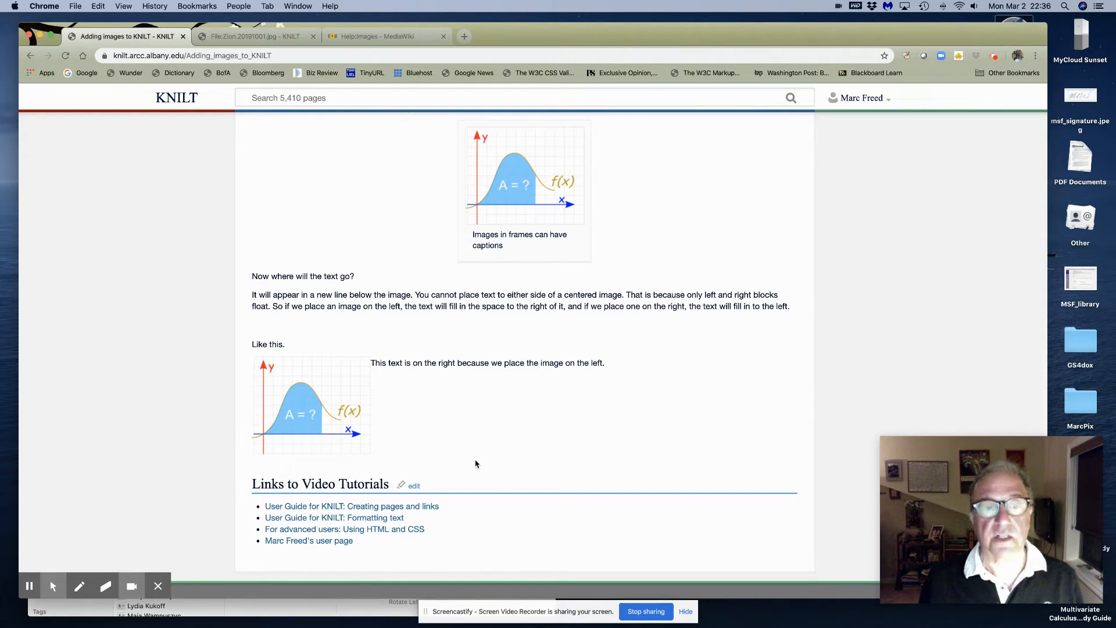
scroll(476, 463, up, 6)
scroll(632, 326, up, 8)
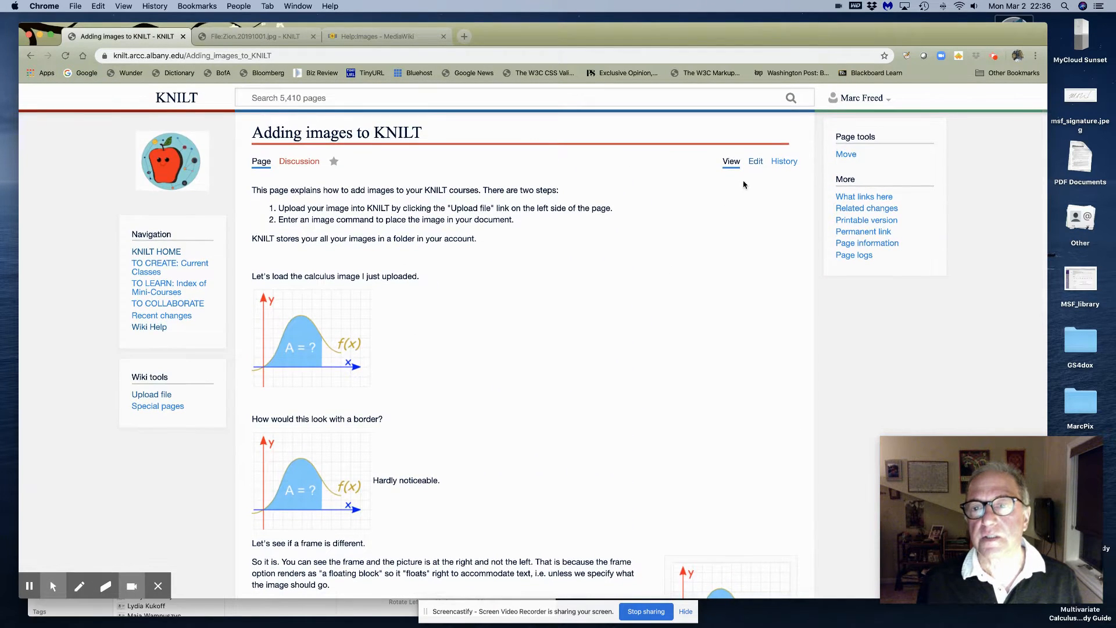
Delete the <!-- after the left-image example and retype it below the 500px example's <br clear=all>
click(756, 162)
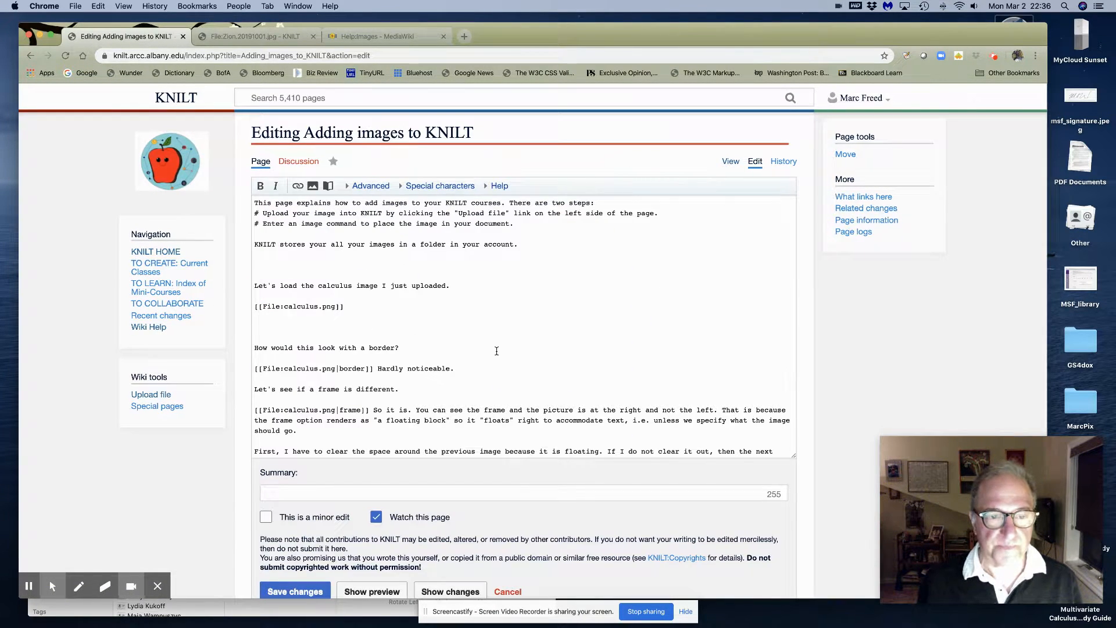
scroll(473, 348, down, 15)
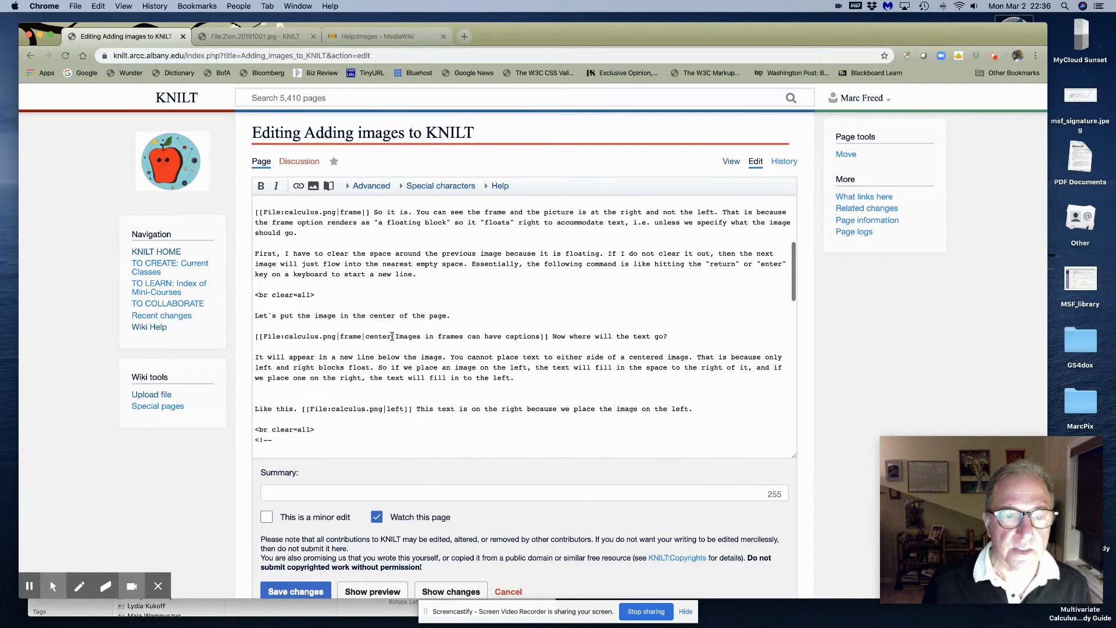
scroll(392, 336, down, 2)
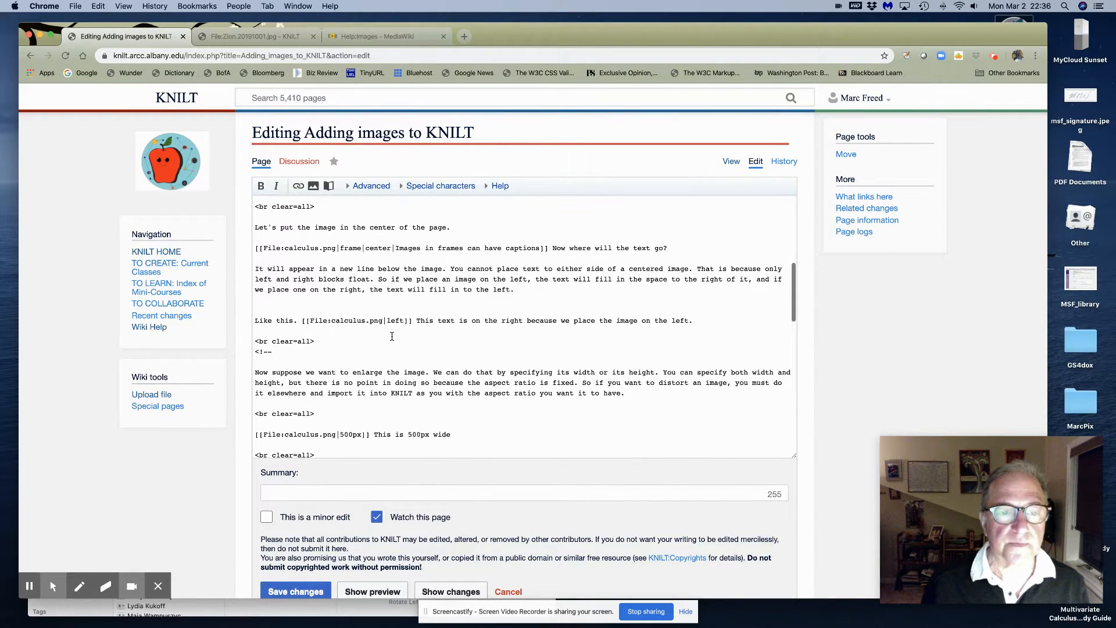
scroll(392, 336, down, 2)
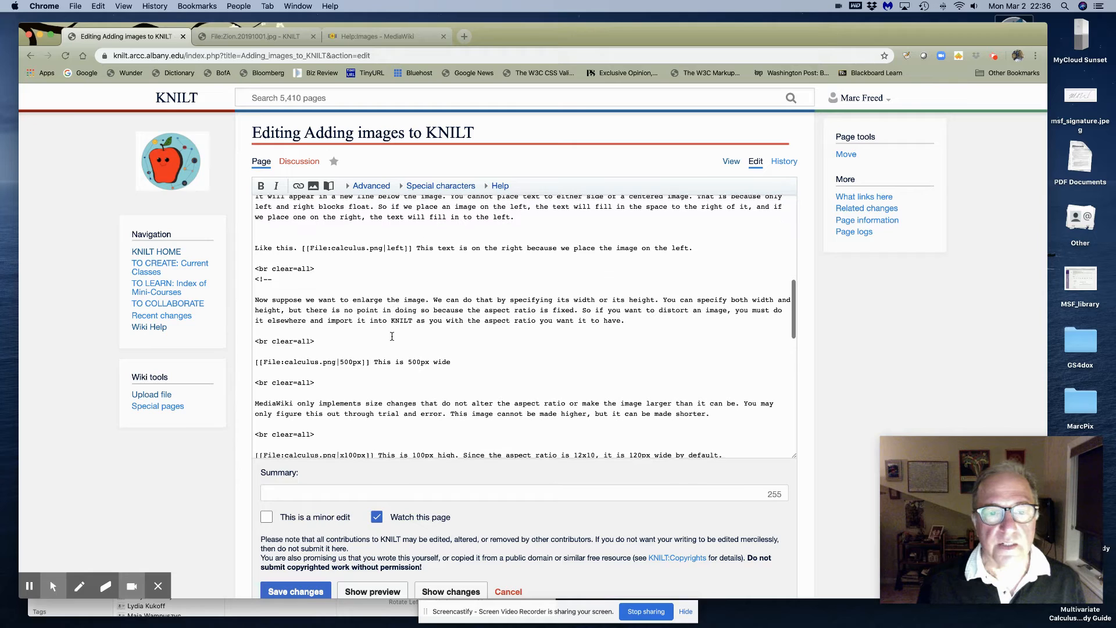
click(269, 278)
drag(269, 278, 256, 280)
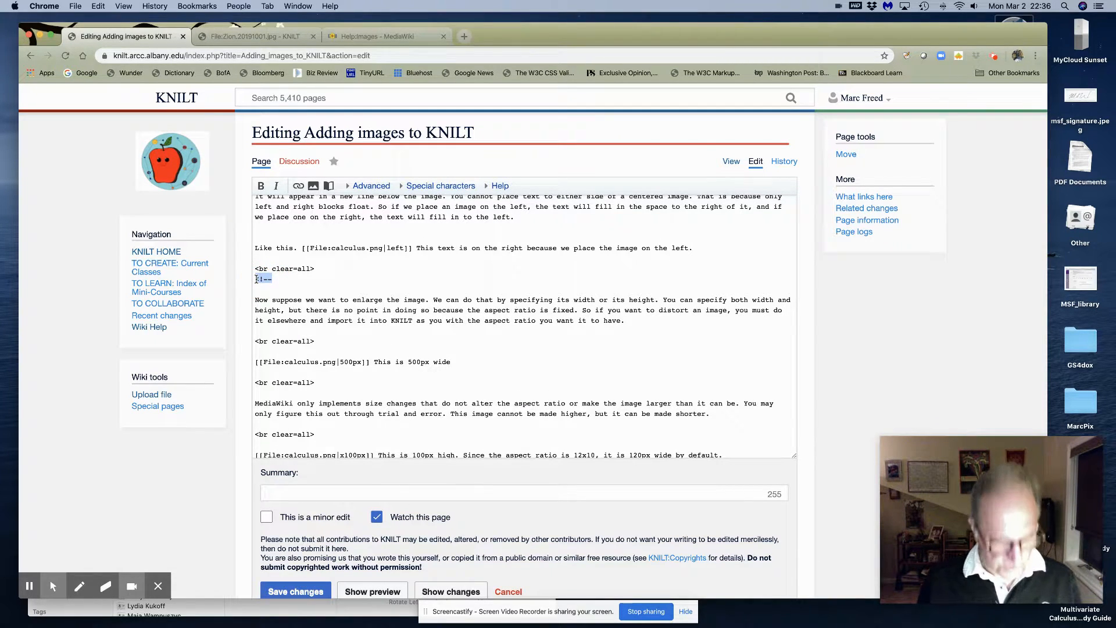
key(BackSpace)
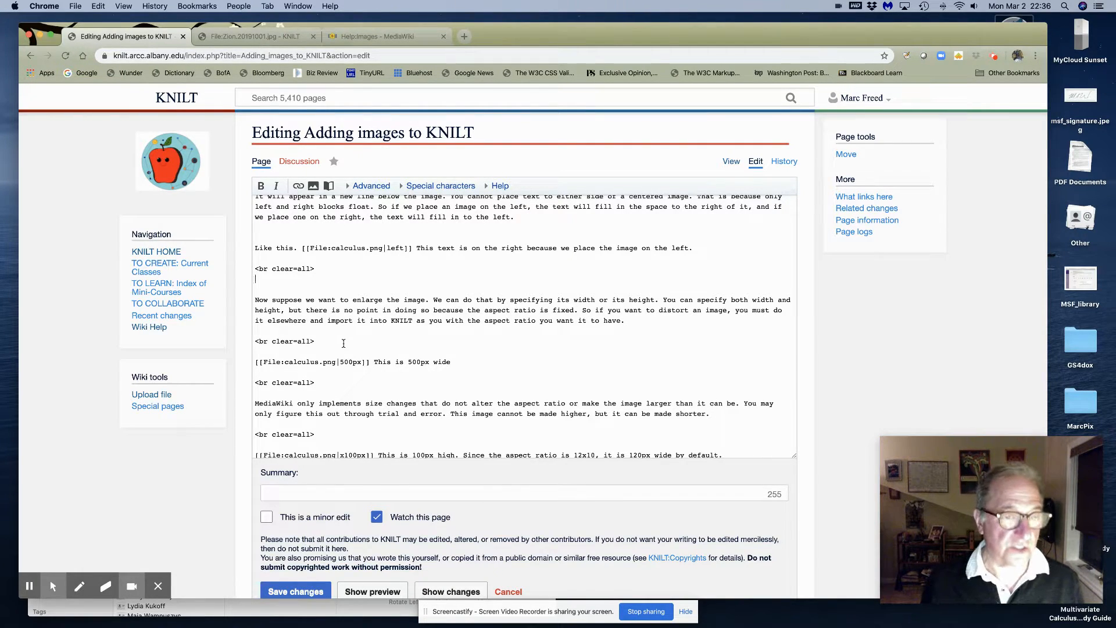
click(260, 393)
text(<!--)
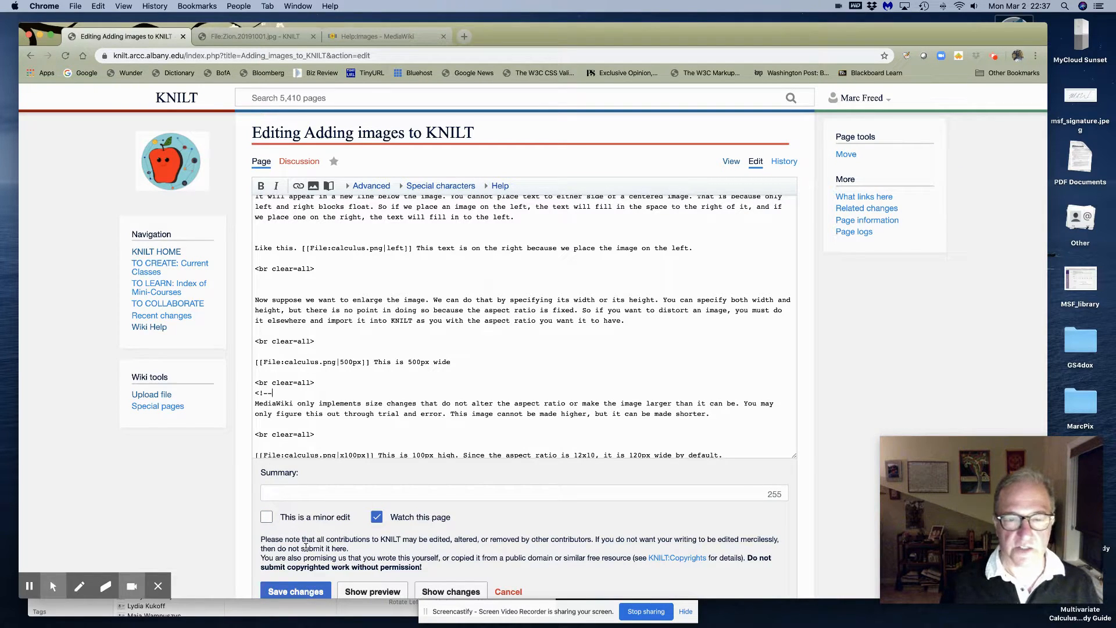
Save the edit, check the 500px-wide calculus image labelled 'This is 500px wide.', and return to the top
click(295, 591)
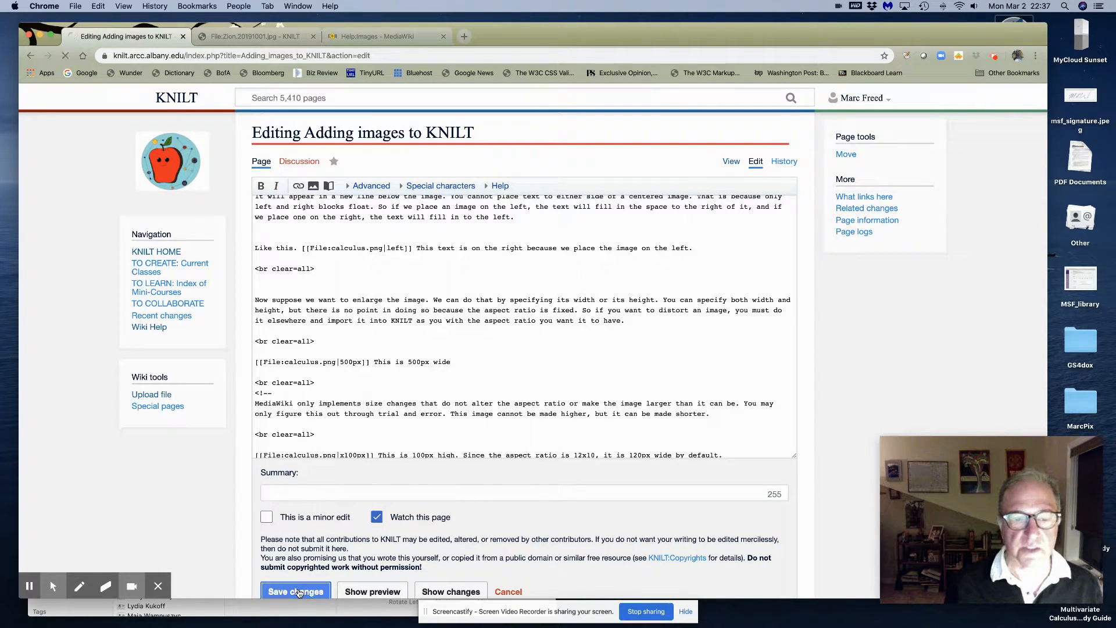
scroll(494, 433, down, 10)
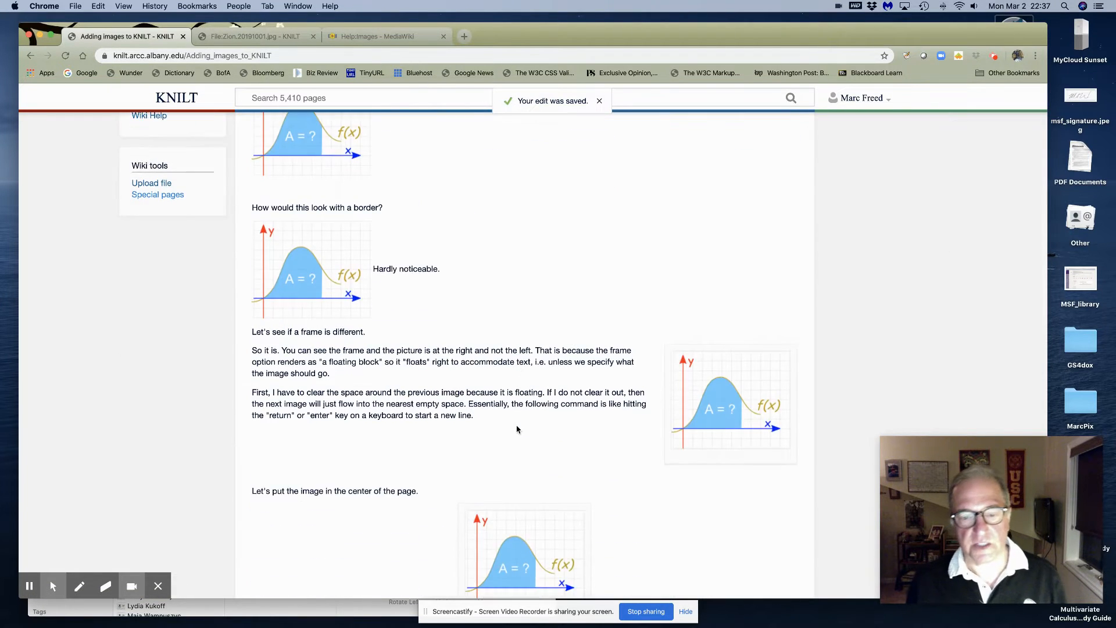
scroll(517, 429, down, 5)
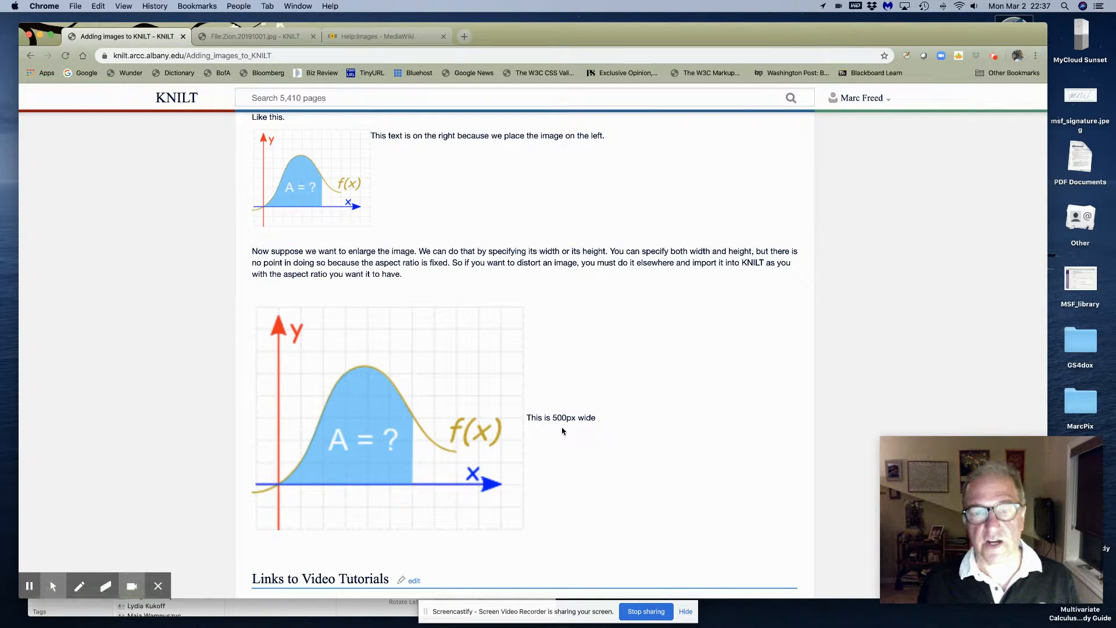
scroll(528, 472, down, 5)
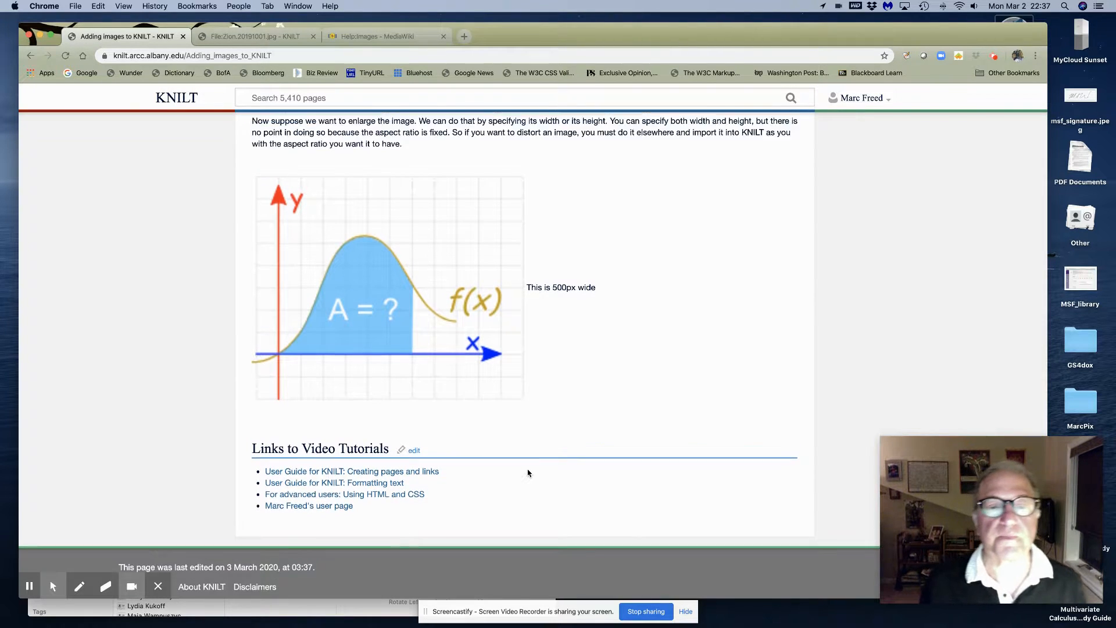
scroll(528, 472, up, 15)
scroll(597, 424, up, 5)
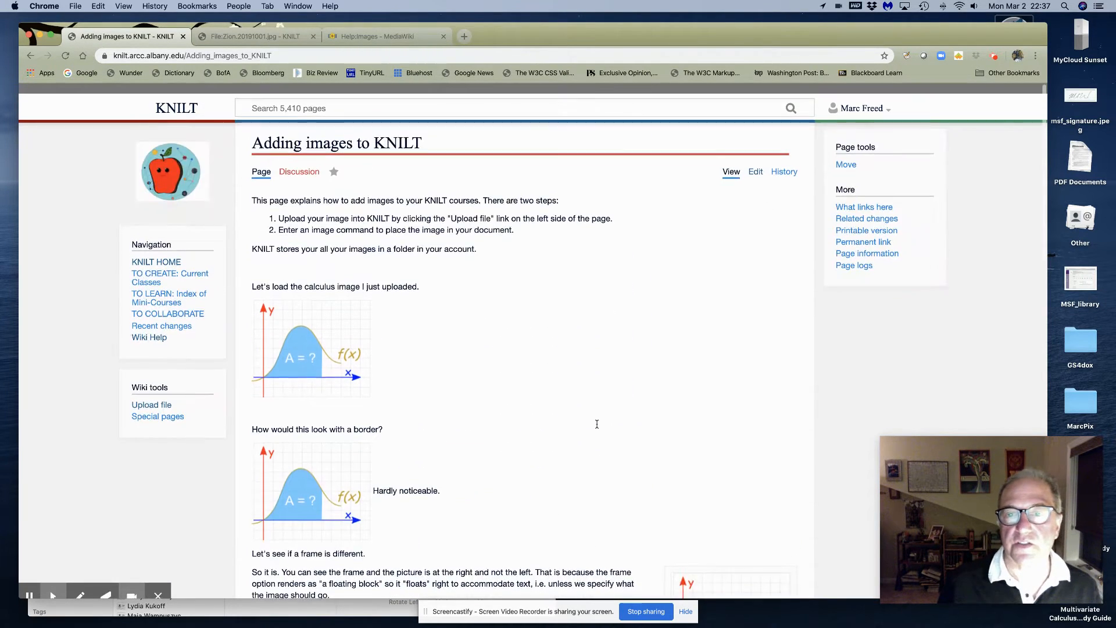
Cut the <!-- below the 500px example and retype it on the empty line after the x100px line
click(756, 162)
scroll(598, 356, down, 5)
scroll(454, 302, down, 10)
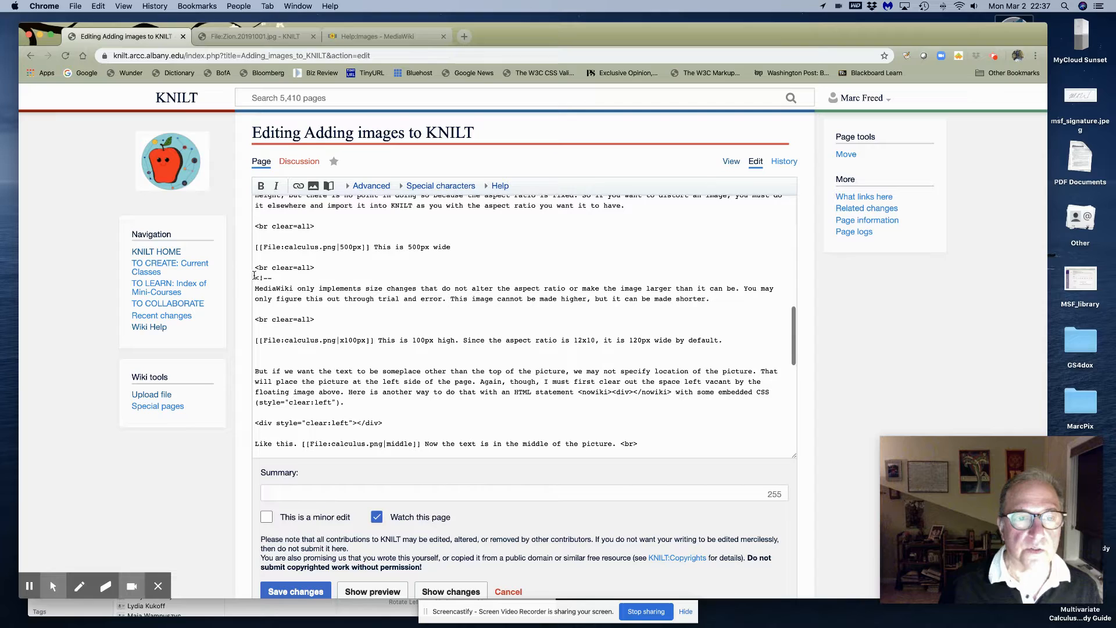
drag(254, 277, 275, 277)
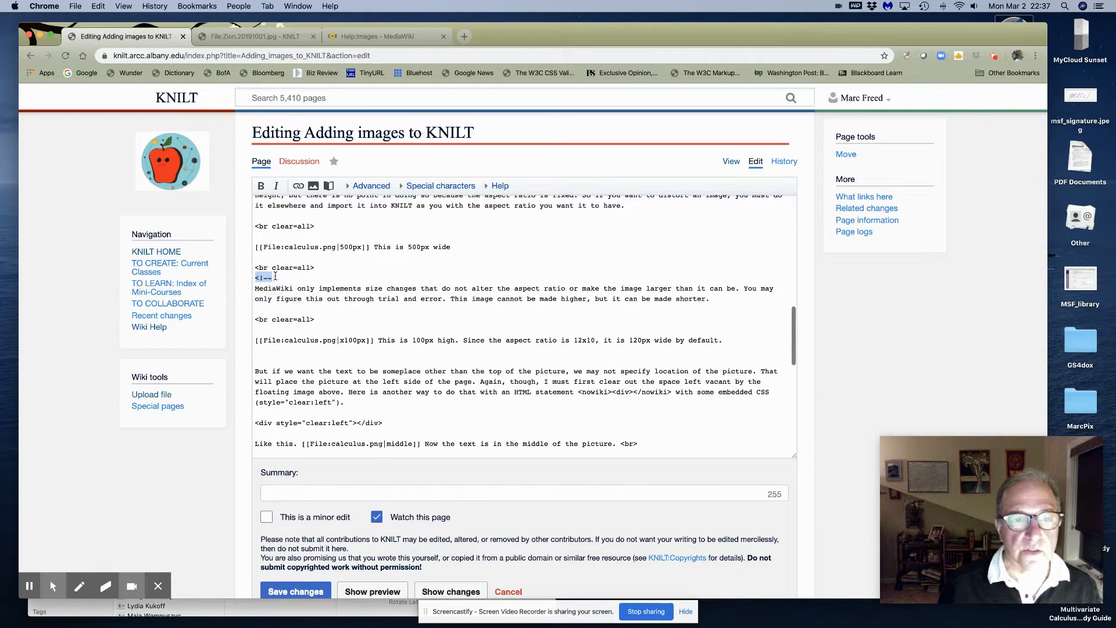
key(super+x)
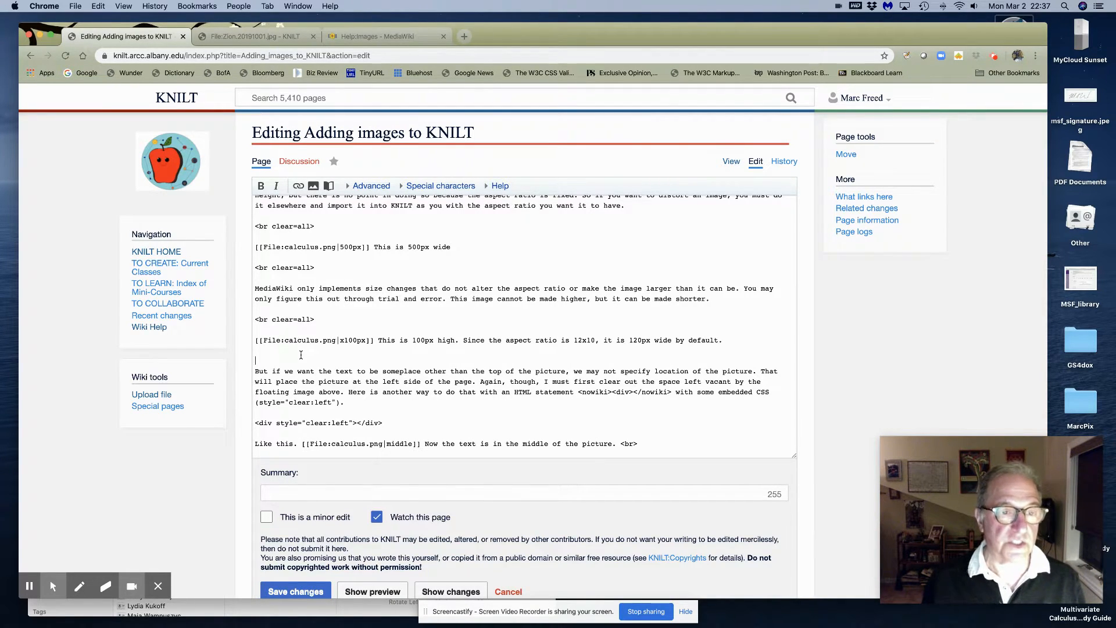
text(<!--)
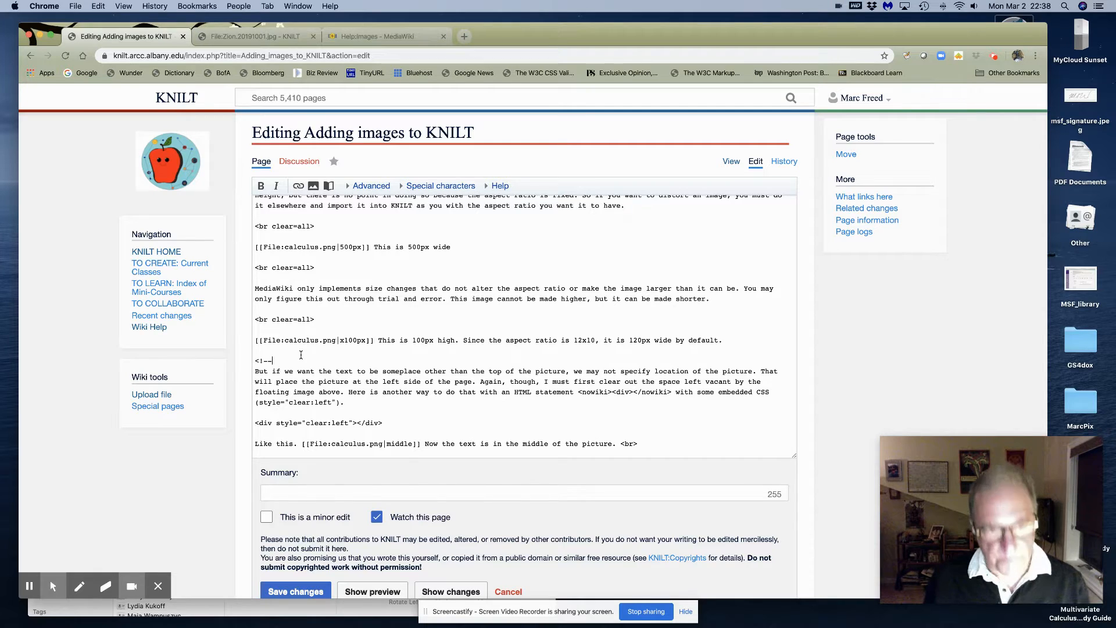
scroll(291, 543, down, 3)
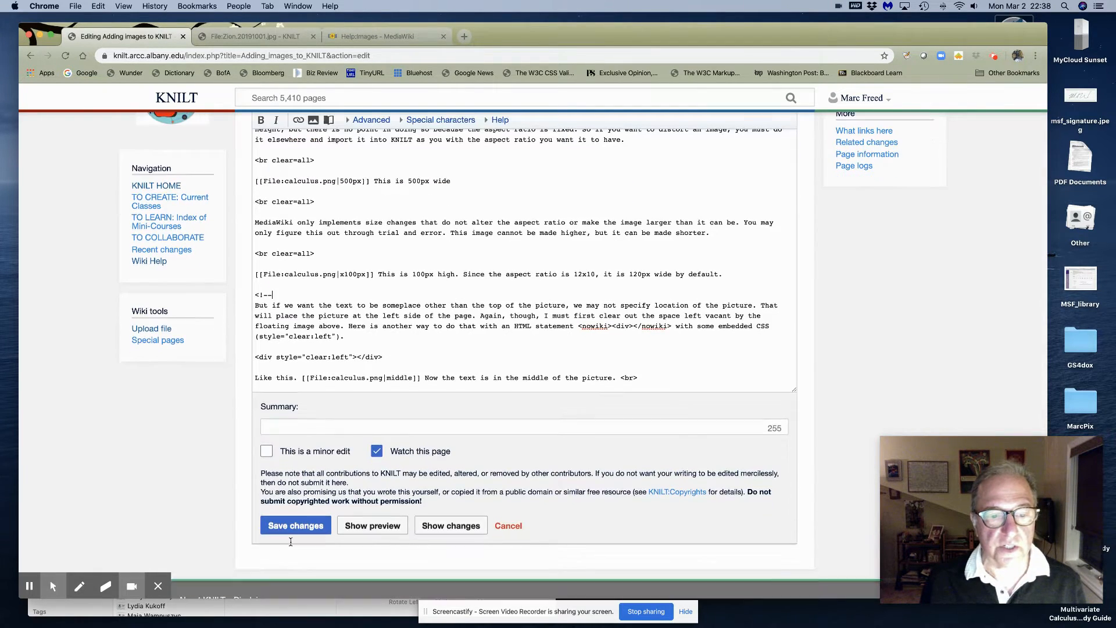
Save, verify the 100px-high calculus image and size-changes paragraph, then reopen the wikitext editor
click(294, 522)
scroll(399, 431, down, 15)
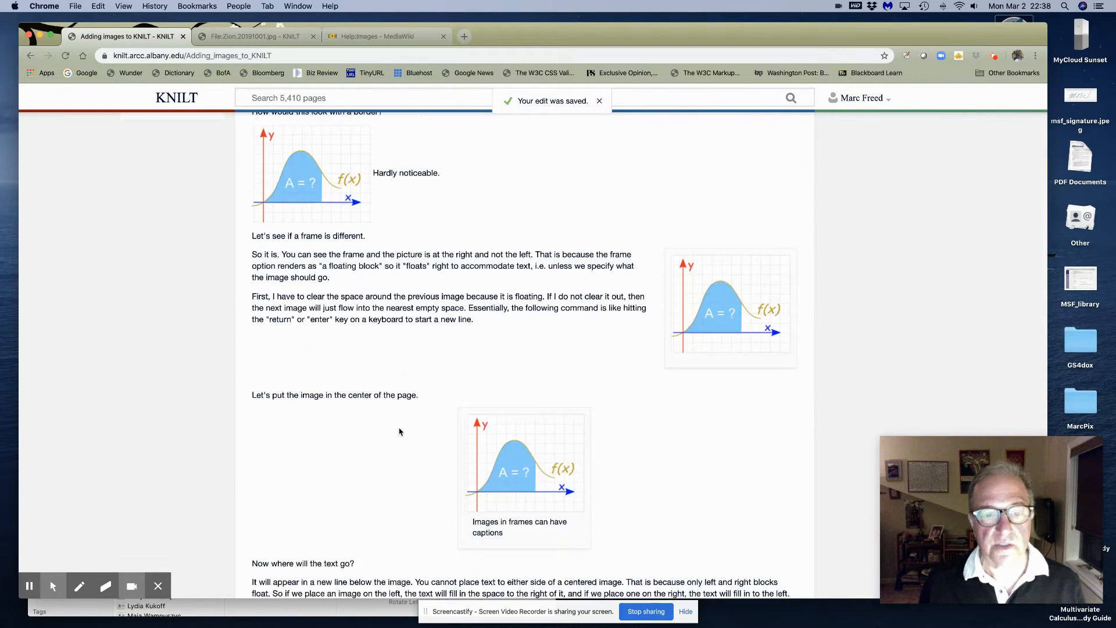
scroll(400, 431, down, 5)
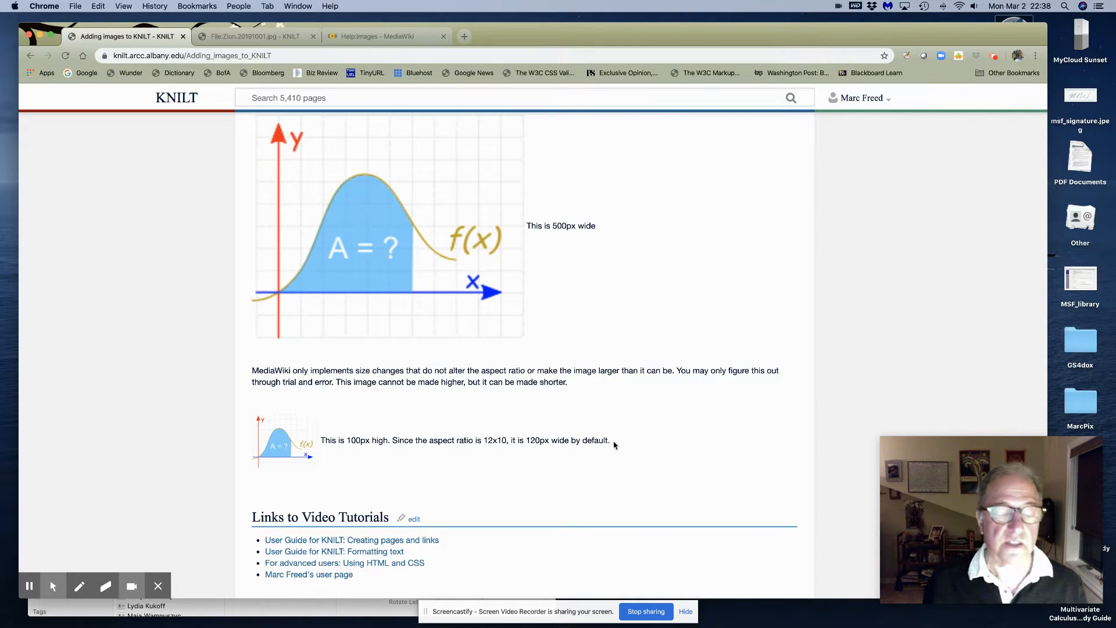
scroll(614, 446, up, 10)
scroll(614, 441, up, 10)
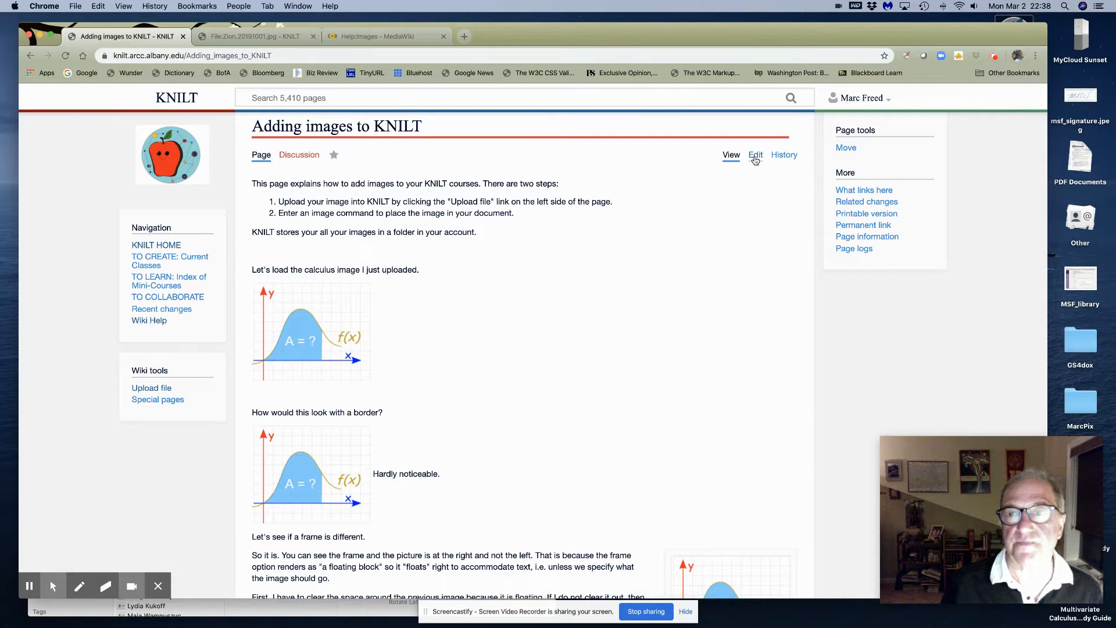
click(757, 155)
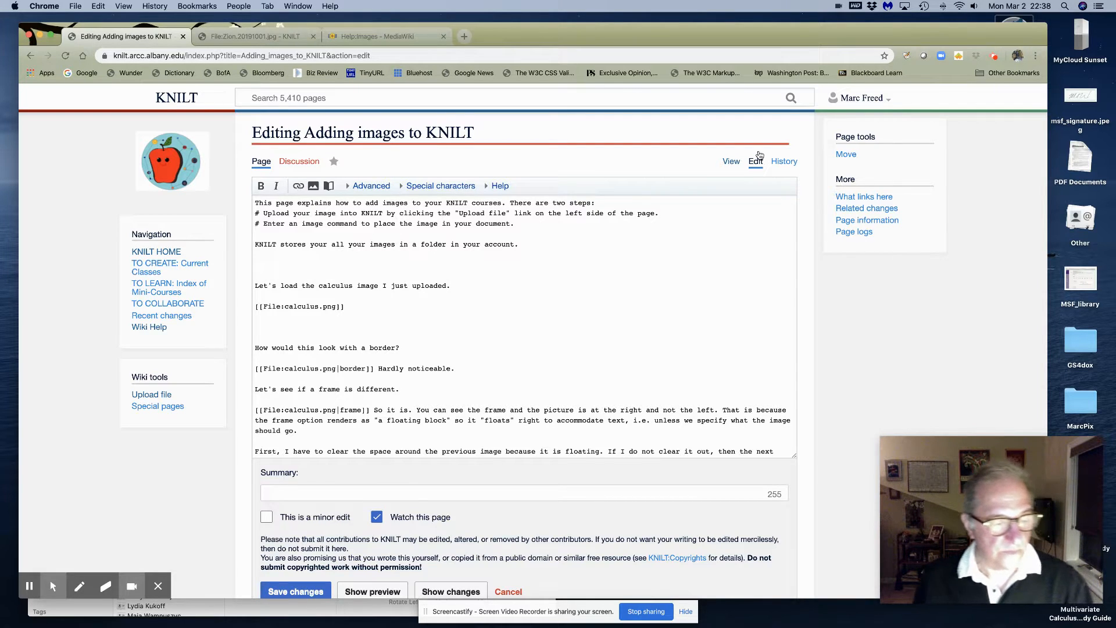
Delete the <!-- below the x100px line and retype it after 'Like this. [[File:calculus.png|middle]]'
scroll(389, 293, down, 15)
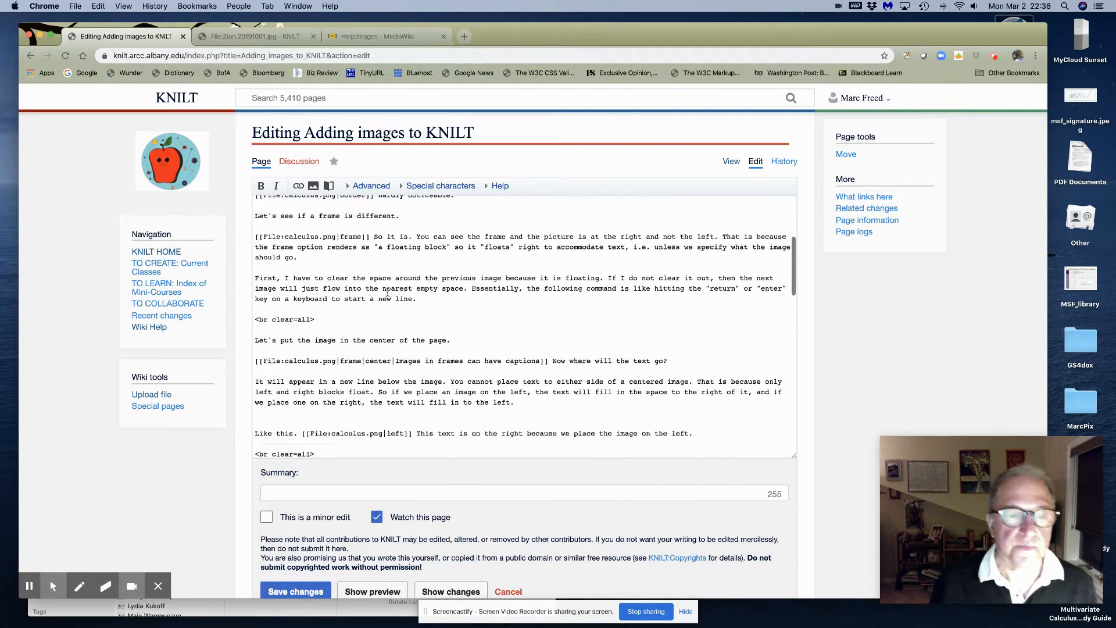
scroll(388, 292, down, 6)
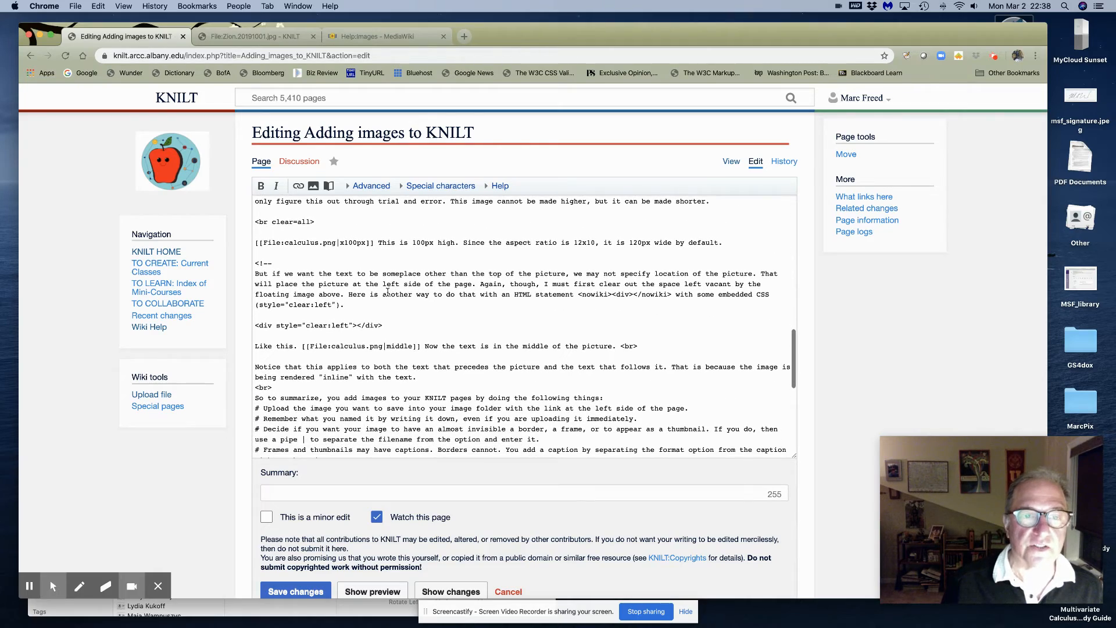
scroll(388, 293, up, 7)
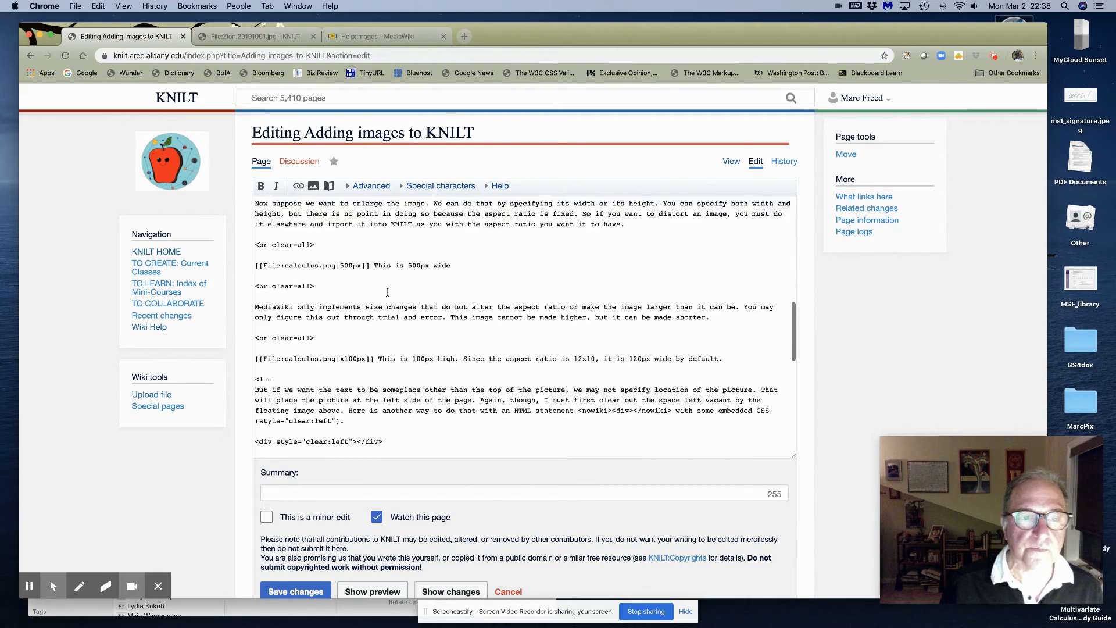
scroll(374, 296, down, 4)
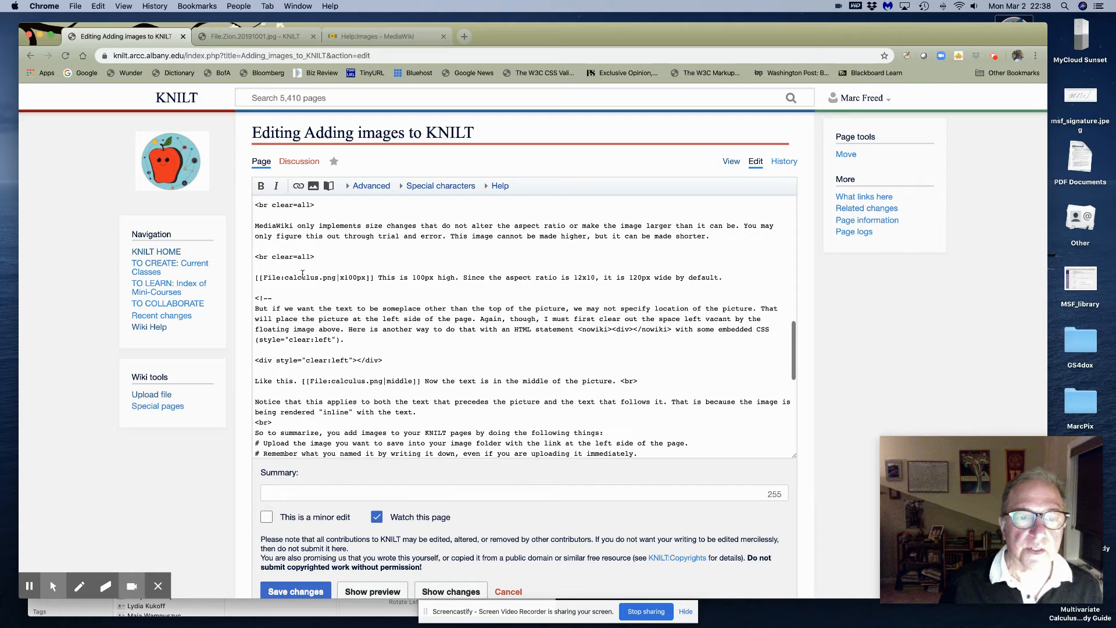
drag(256, 297, 275, 297)
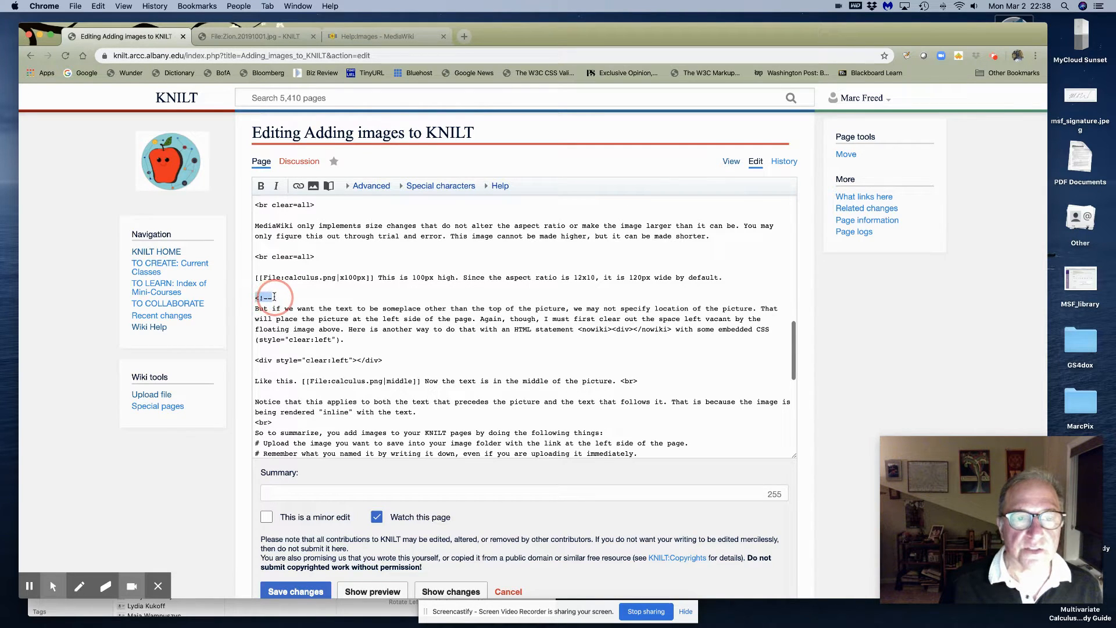
key(BackSpace)
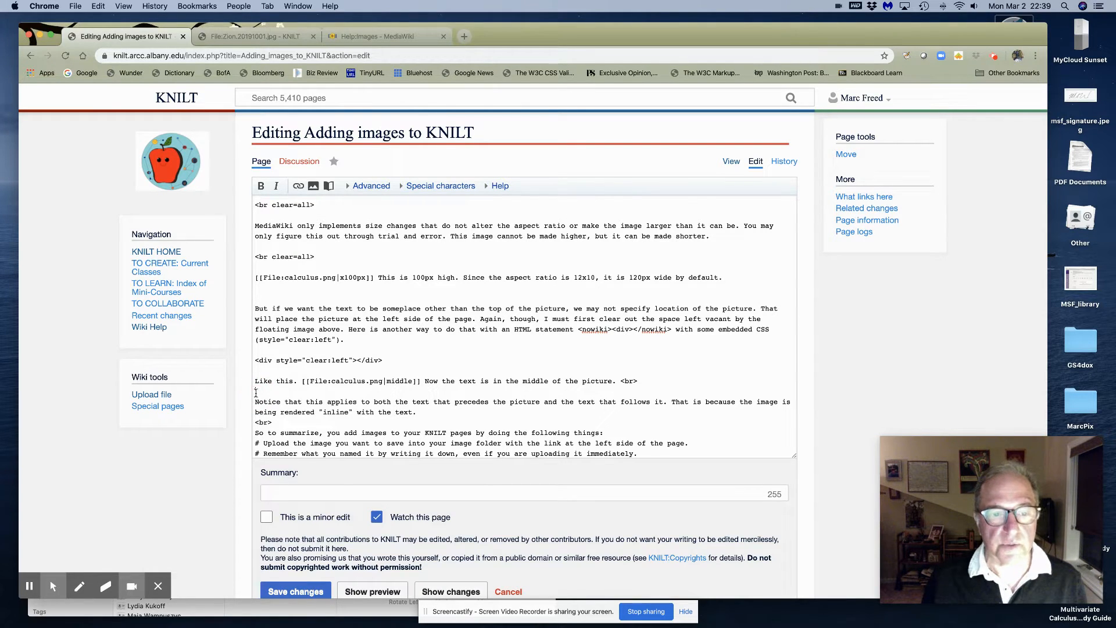
text(<!--)
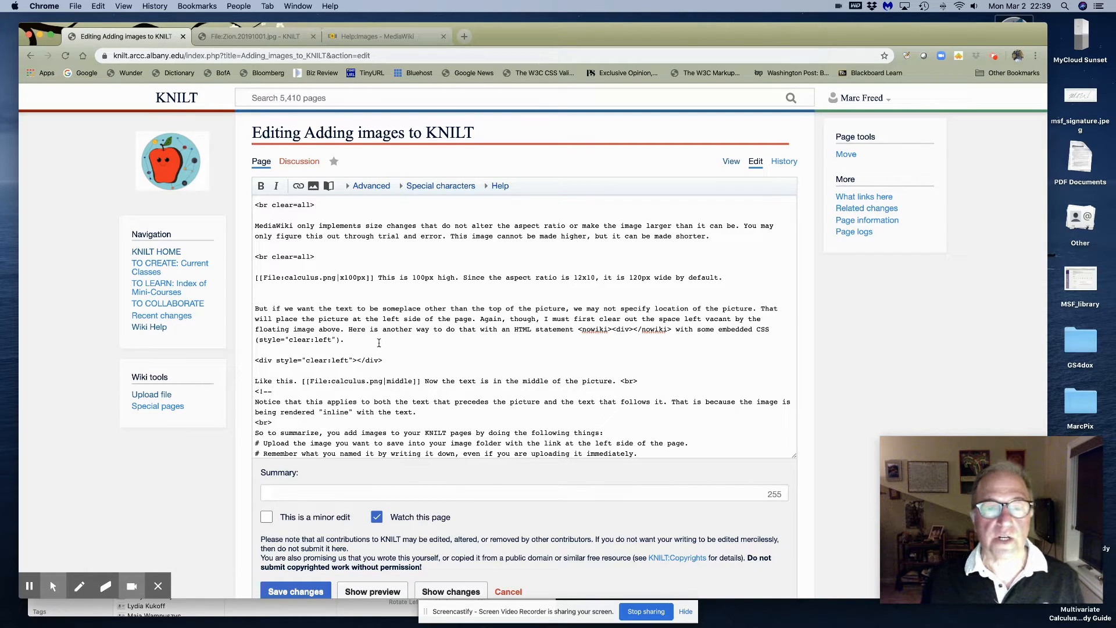
scroll(361, 292, up, 5)
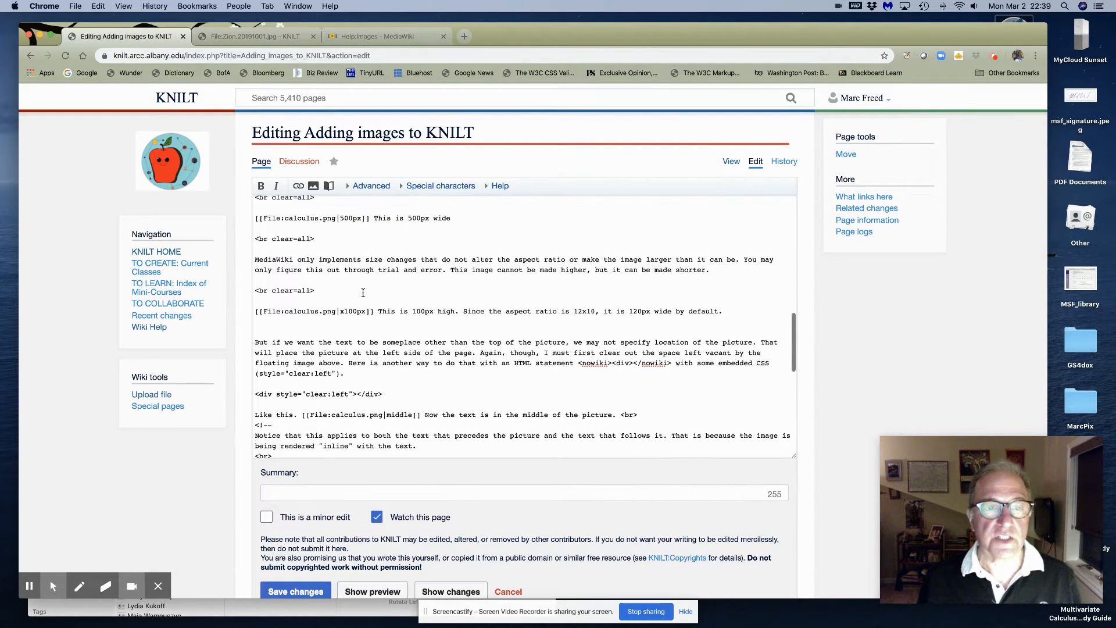
scroll(363, 292, up, 1)
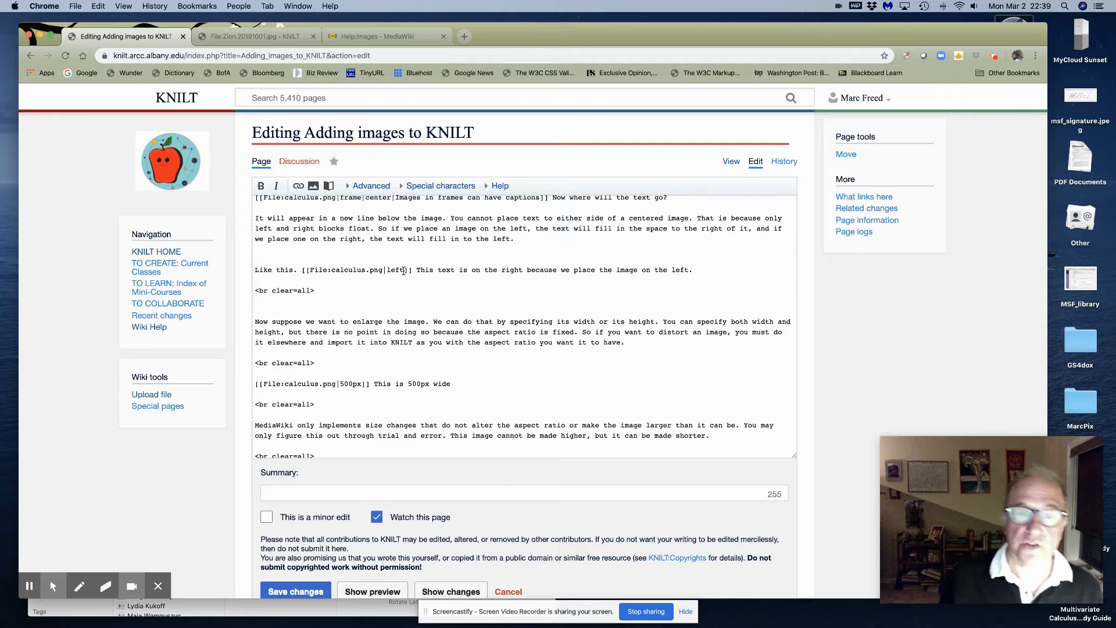
scroll(398, 284, up, 10)
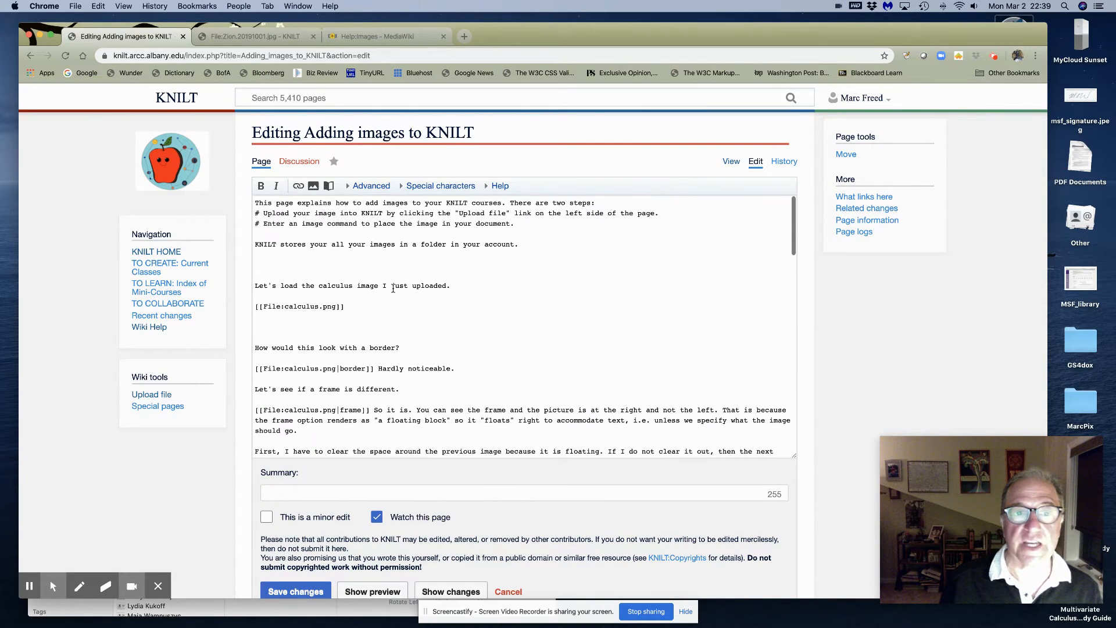
scroll(337, 296, down, 15)
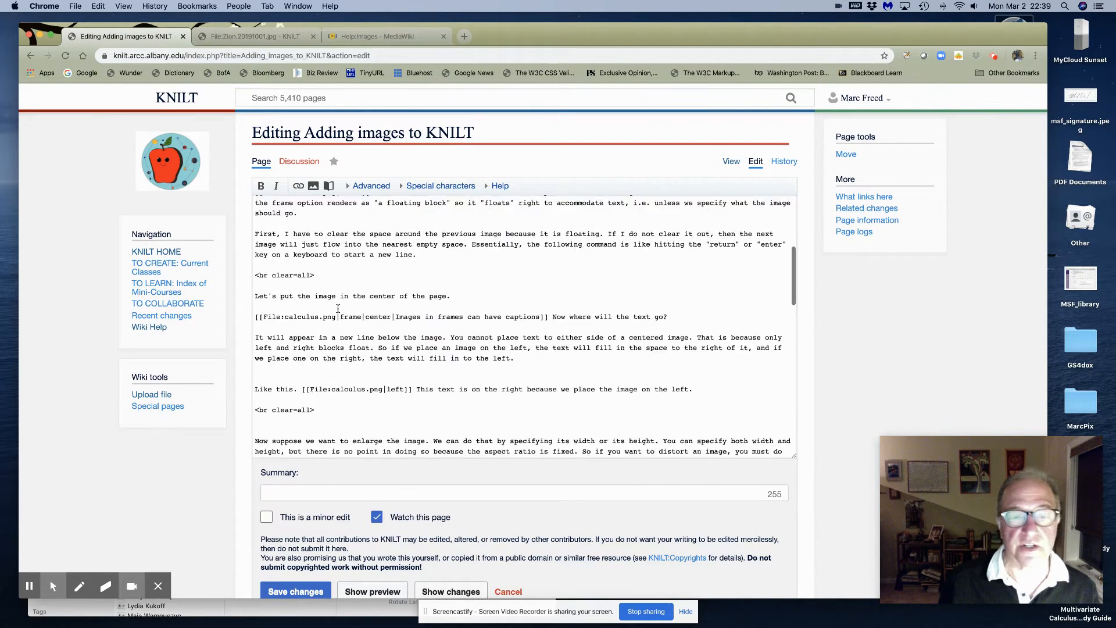
scroll(337, 308, down, 8)
scroll(338, 308, up, 5)
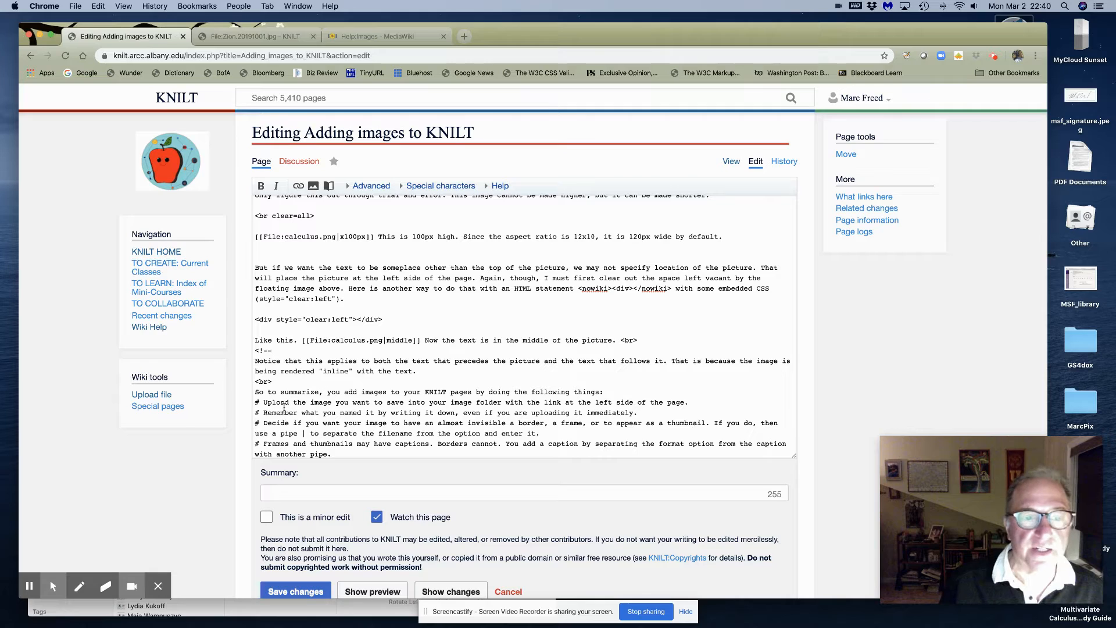
Save and scroll the article to check the middle-aligned calculus image with text beside it
click(290, 591)
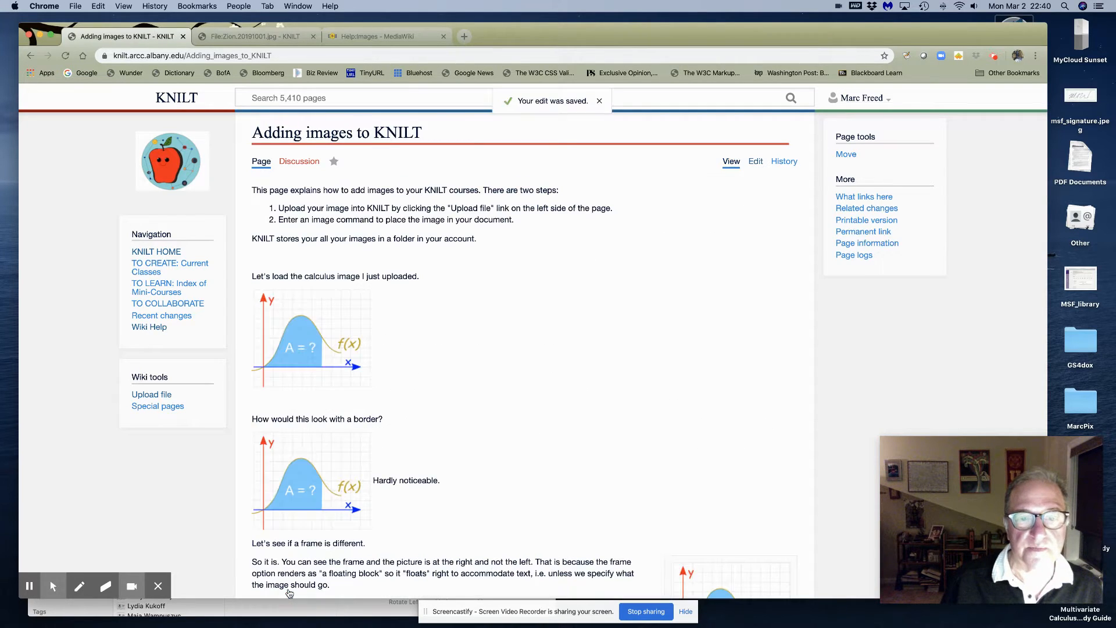
scroll(388, 439, down, 15)
scroll(389, 439, down, 7)
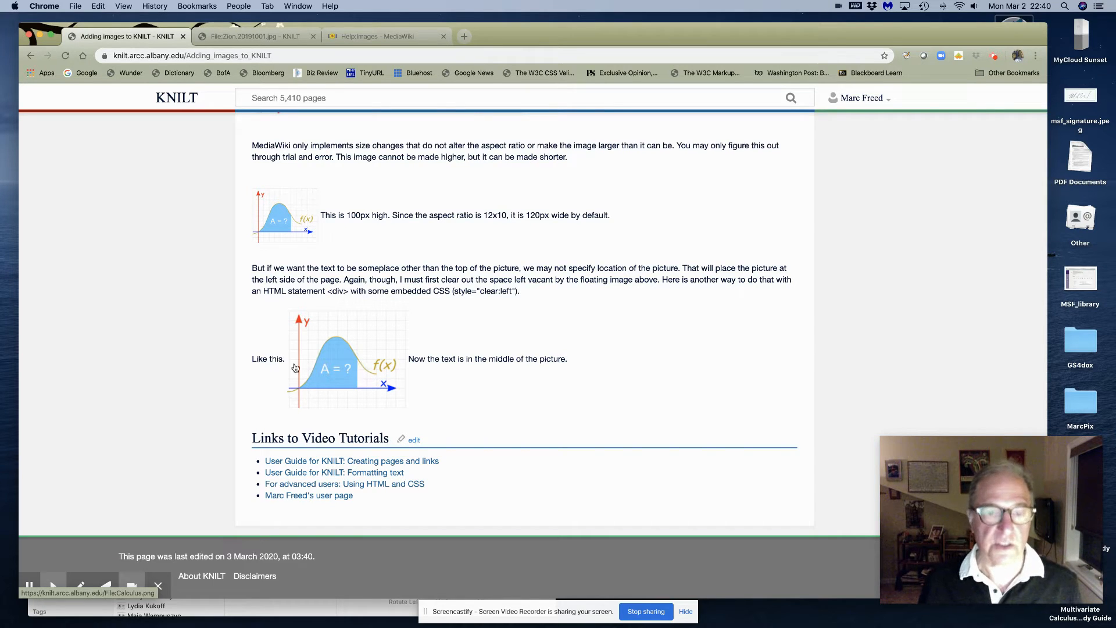
scroll(380, 407, up, 10)
scroll(381, 407, up, 15)
Open the wikitext and scroll down to the 'Notice that' note and the commented-out summary list
click(756, 163)
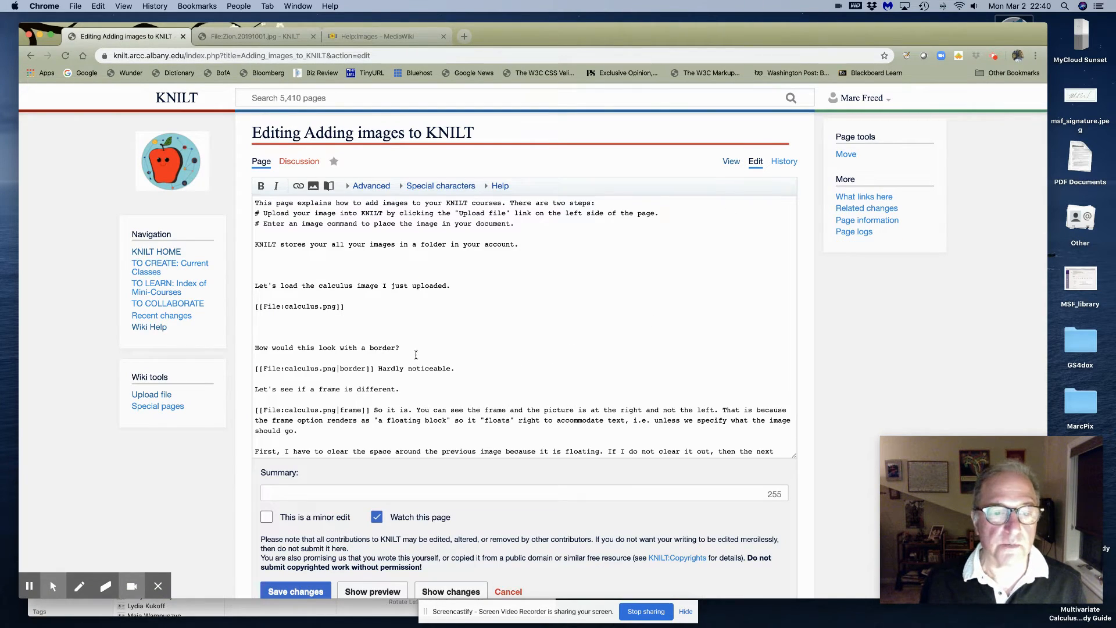
scroll(434, 352, down, 20)
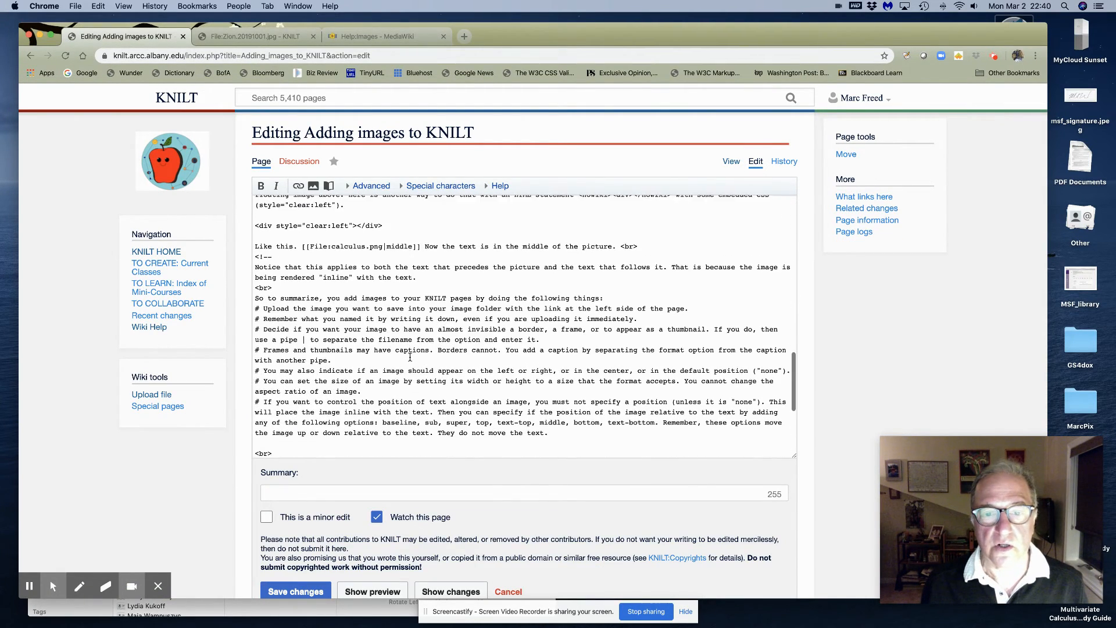
scroll(442, 367, down, 2)
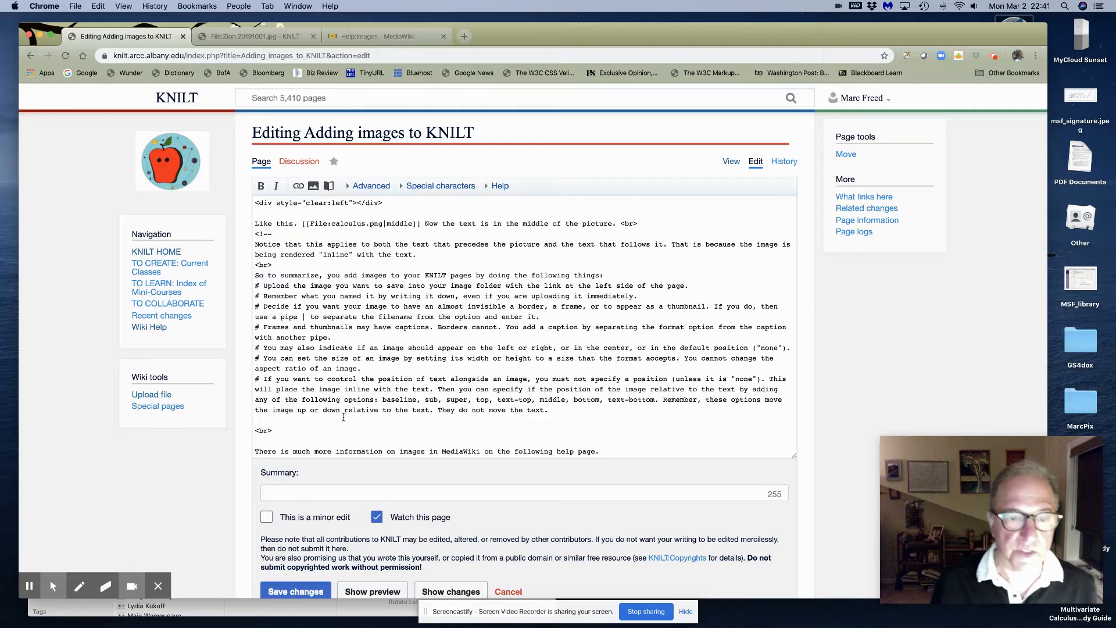
scroll(321, 420, down, 1)
scroll(321, 420, up, 3)
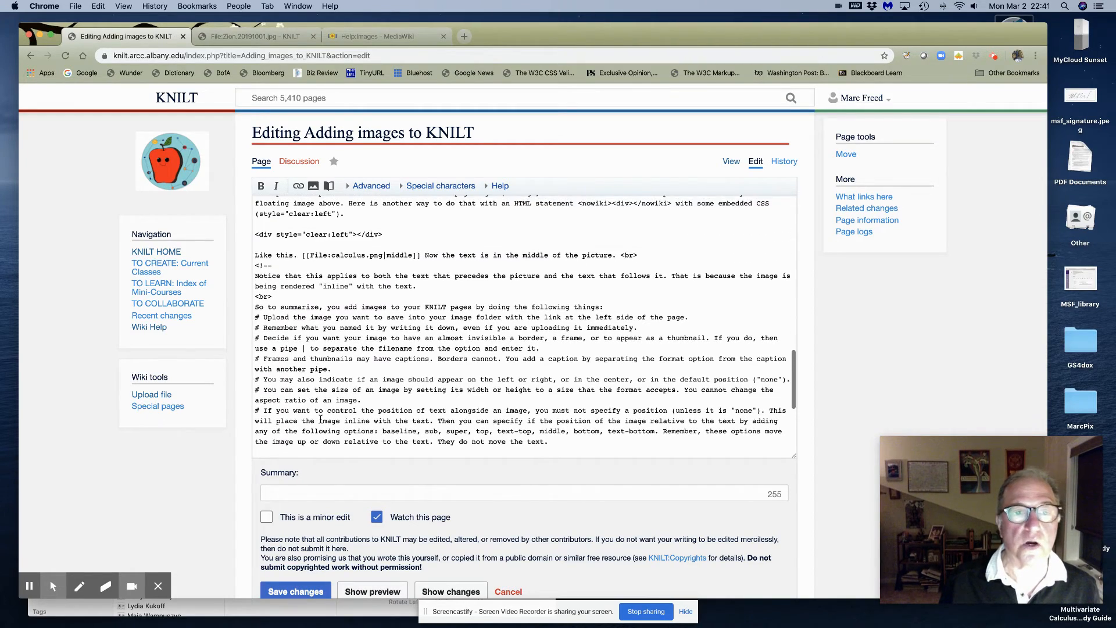
scroll(322, 414, up, 2)
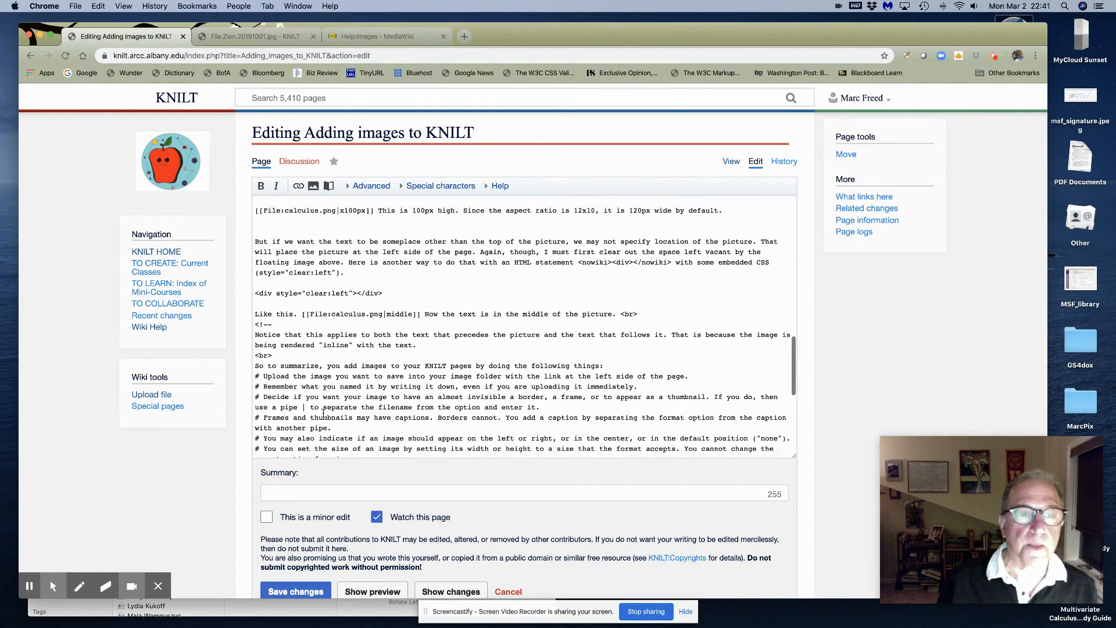
scroll(311, 351, up, 3)
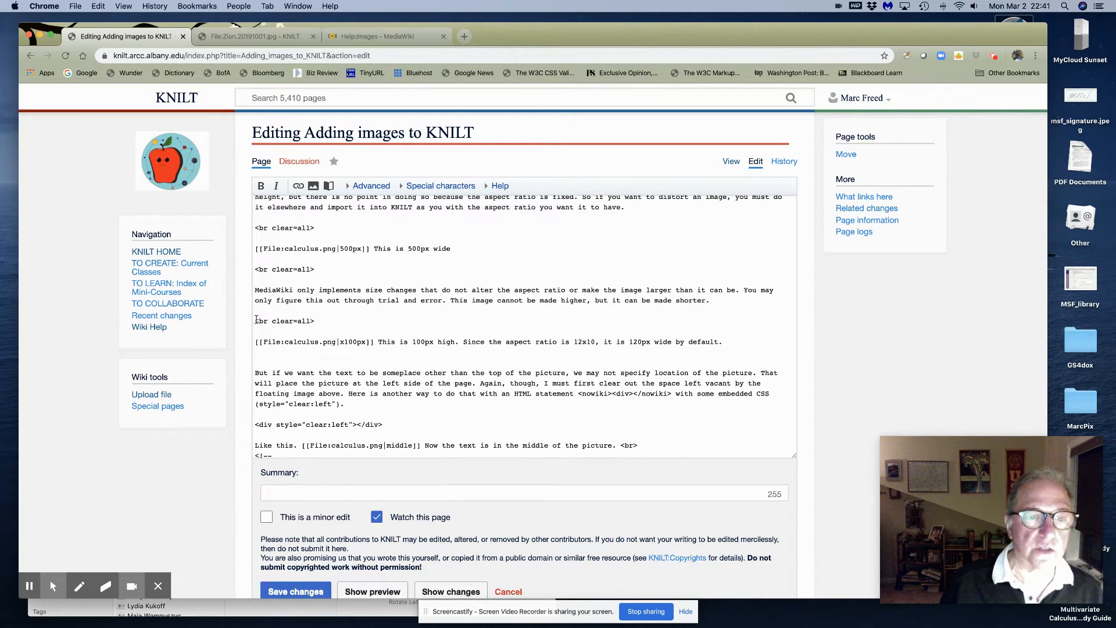
scroll(298, 348, down, 2)
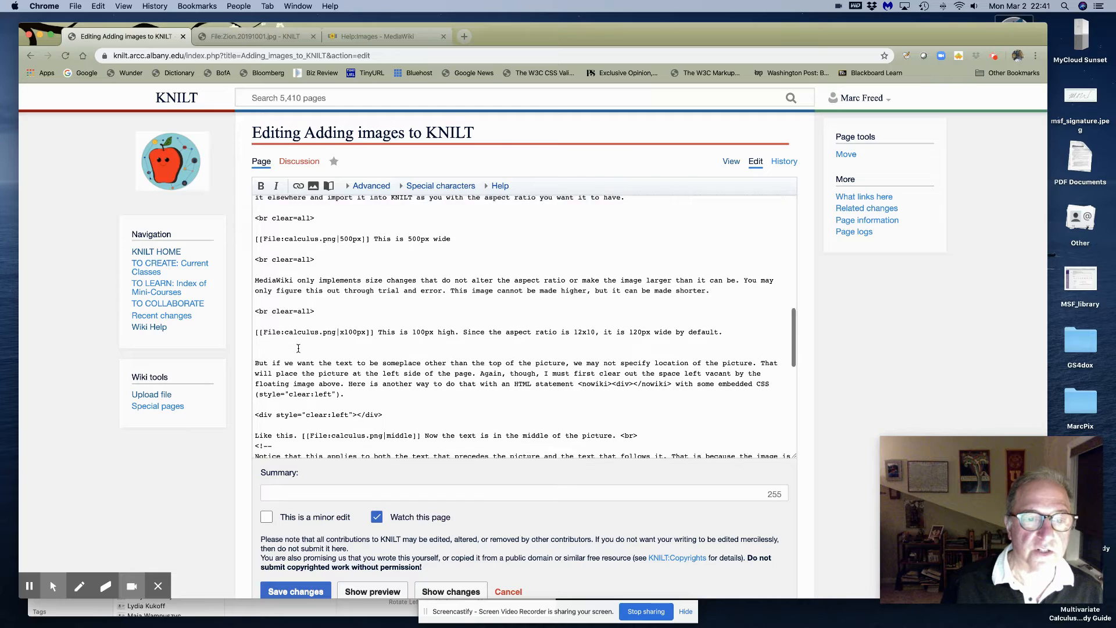
scroll(298, 349, down, 1)
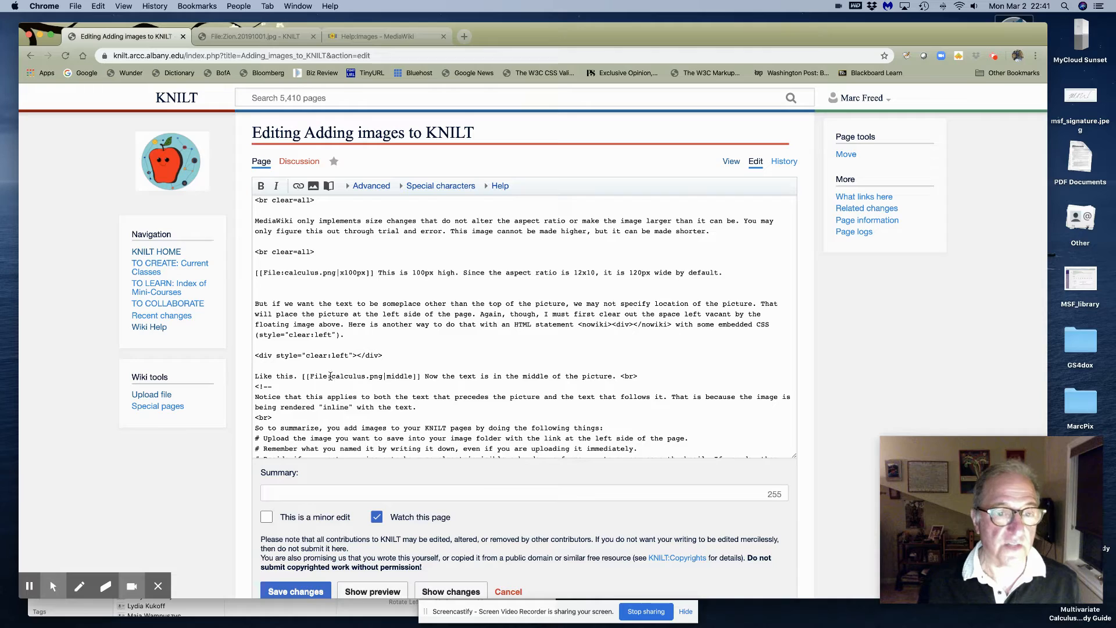
scroll(308, 387, down, 3)
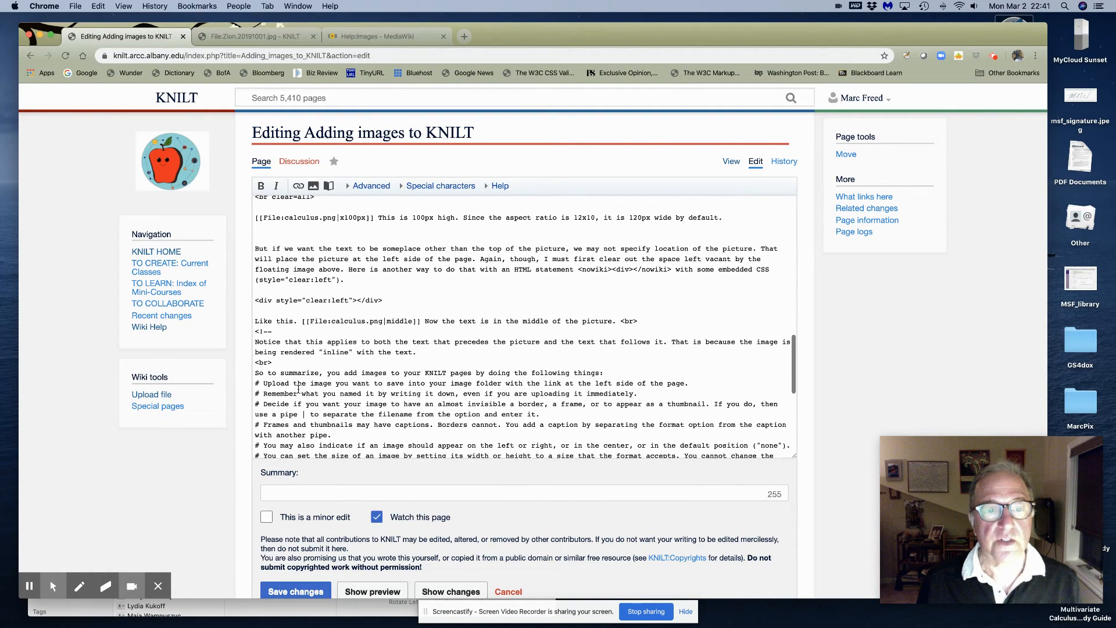
scroll(298, 388, down, 3)
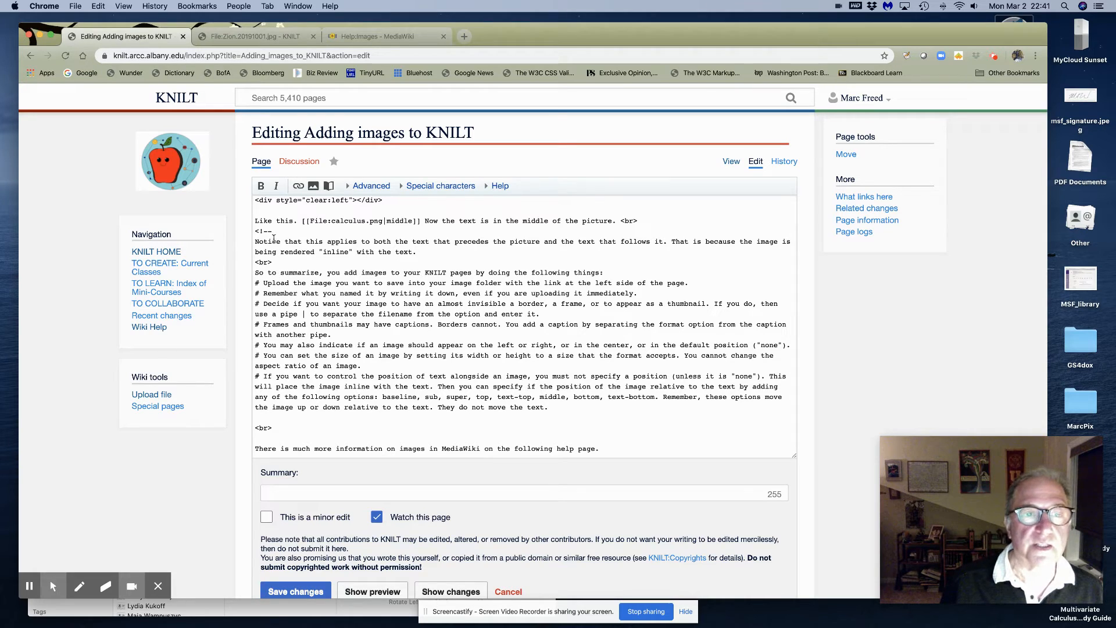
Move the <!-- comment opener from below the 'Like this.' line to just above 'That's all folks!'
drag(273, 231, 256, 231)
key(super+c)
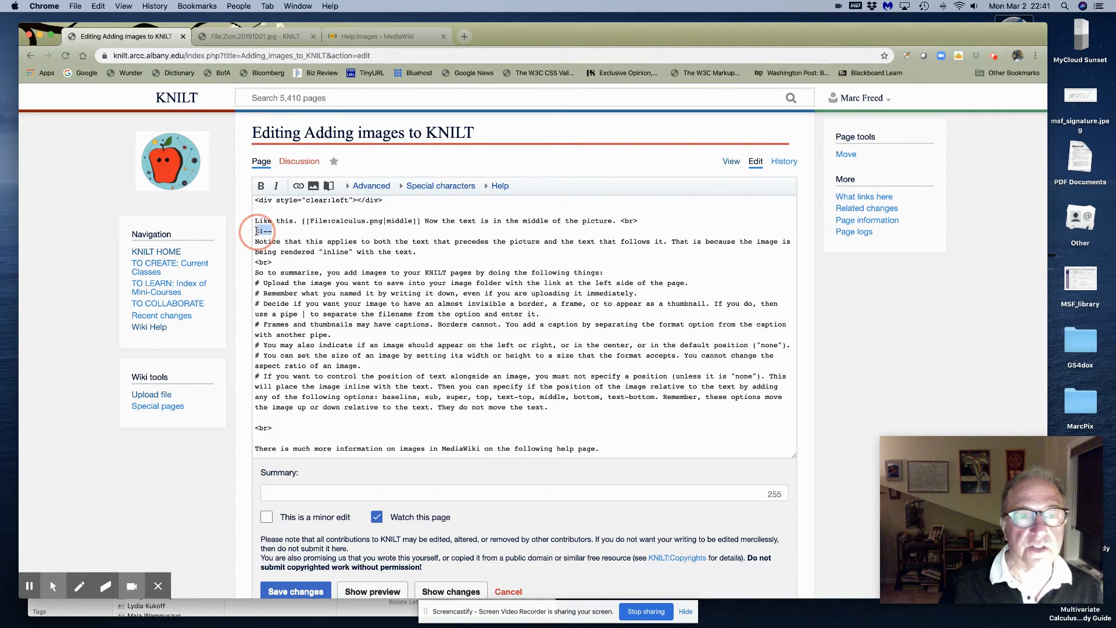
click(257, 231)
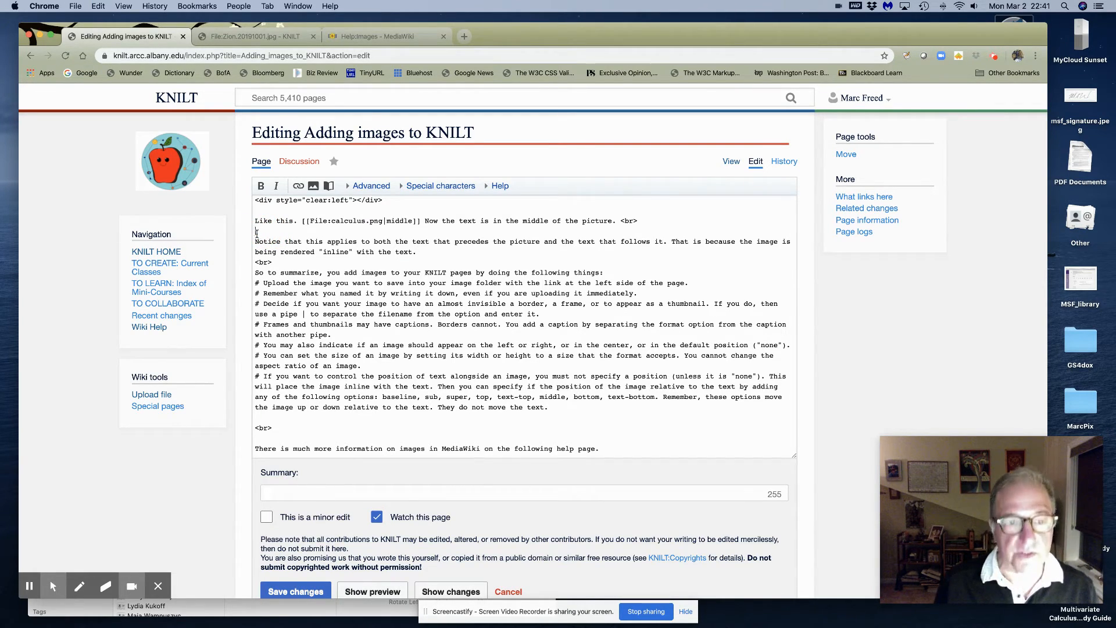
scroll(294, 378, down, 2)
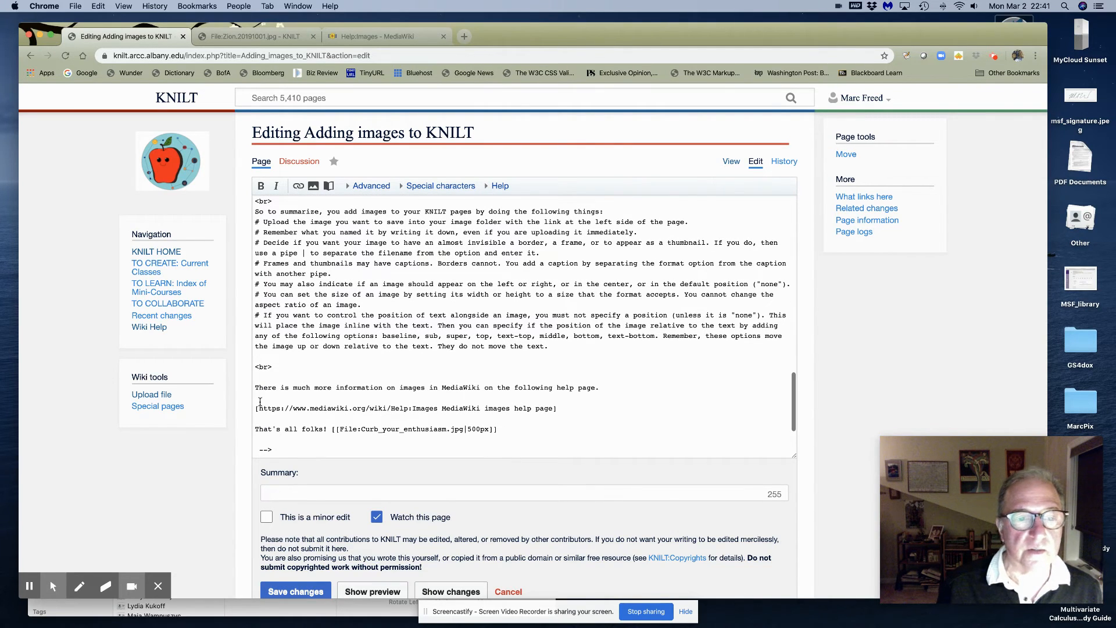
click(257, 418)
key(super+v)
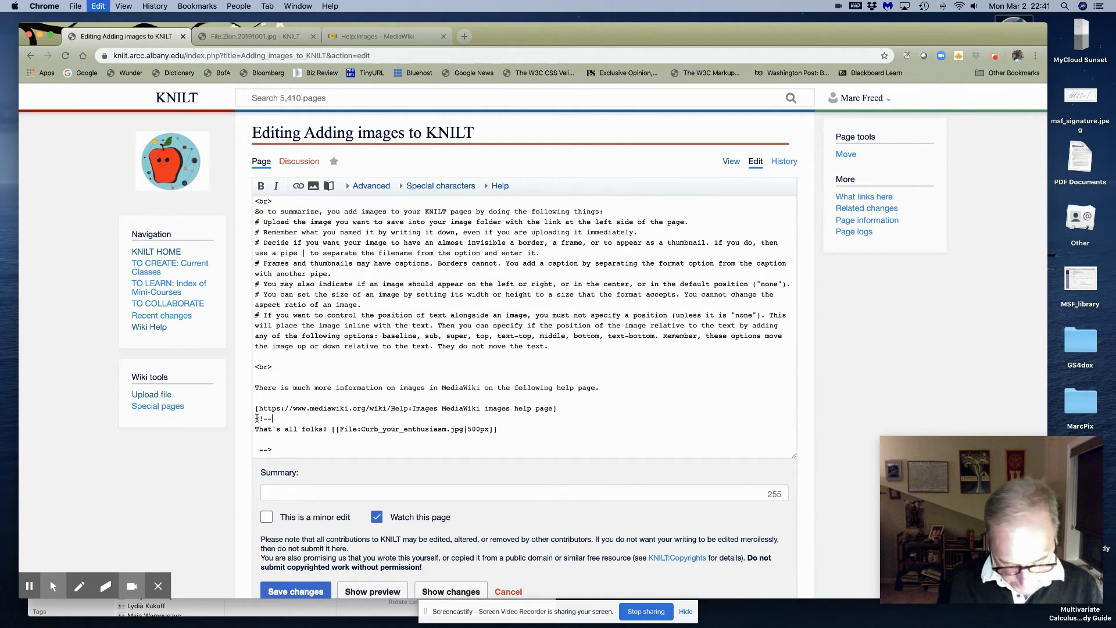
Save the page, answering the spam-check question to confirm the edit
click(301, 587)
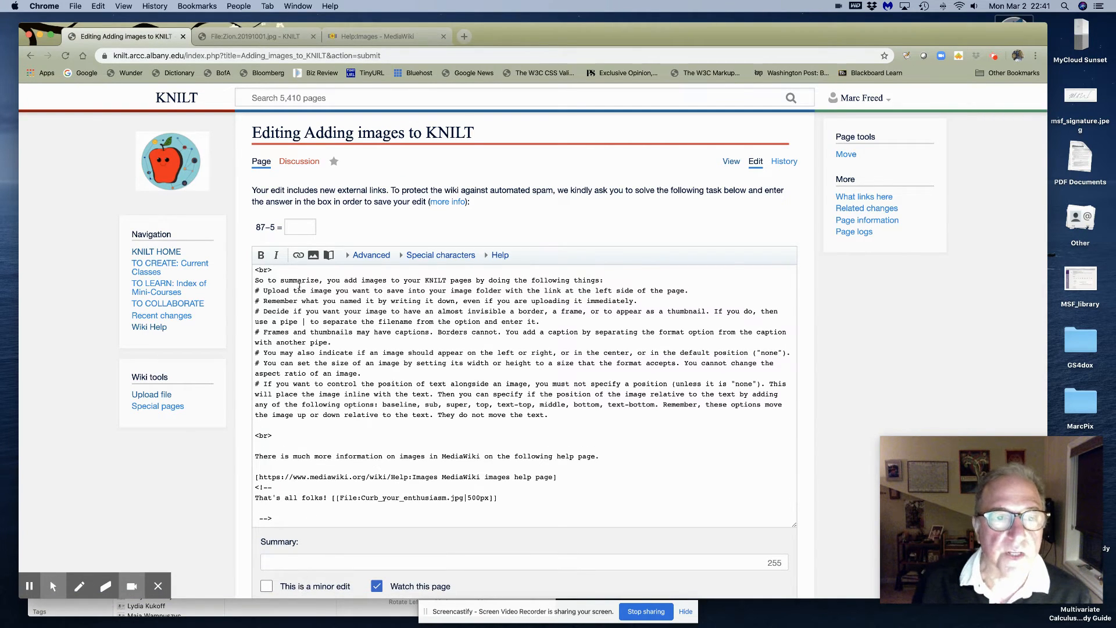
click(295, 226)
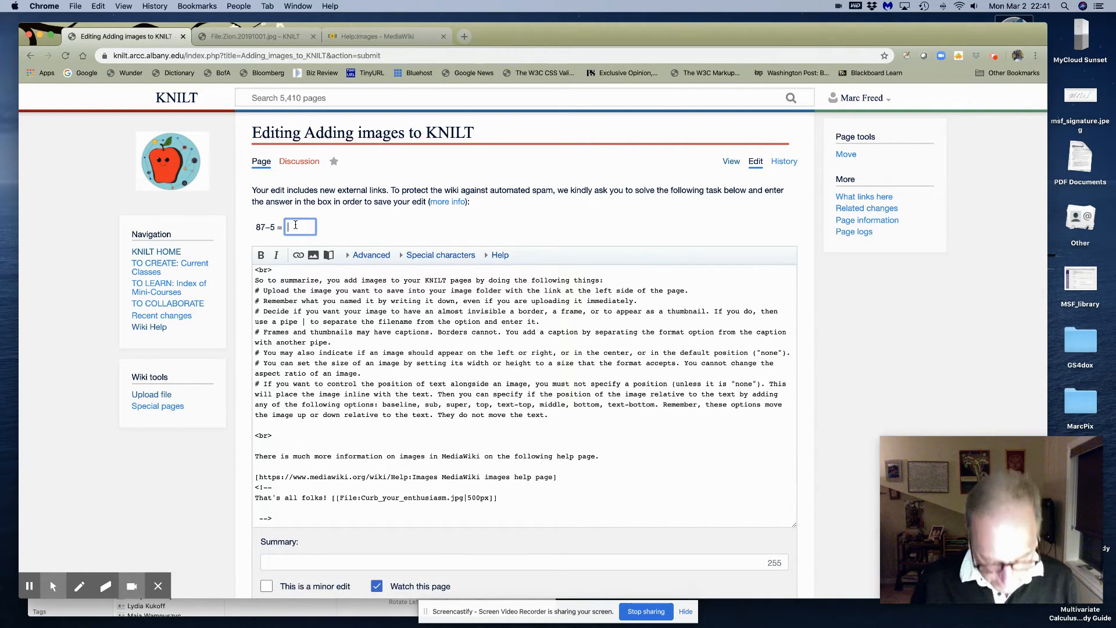
text(82)
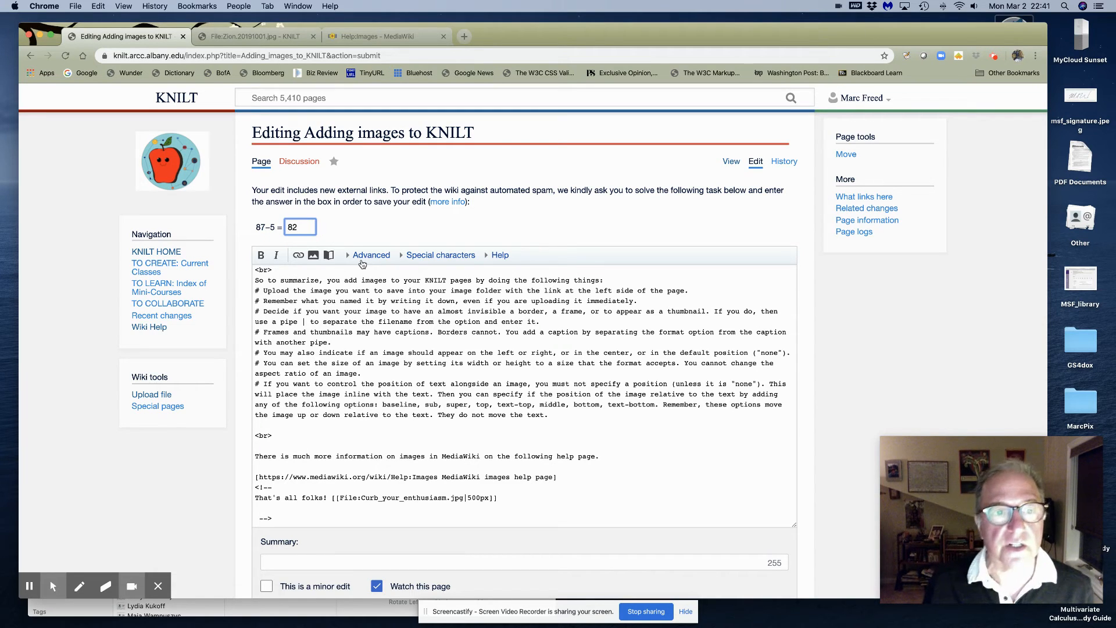
key(Return)
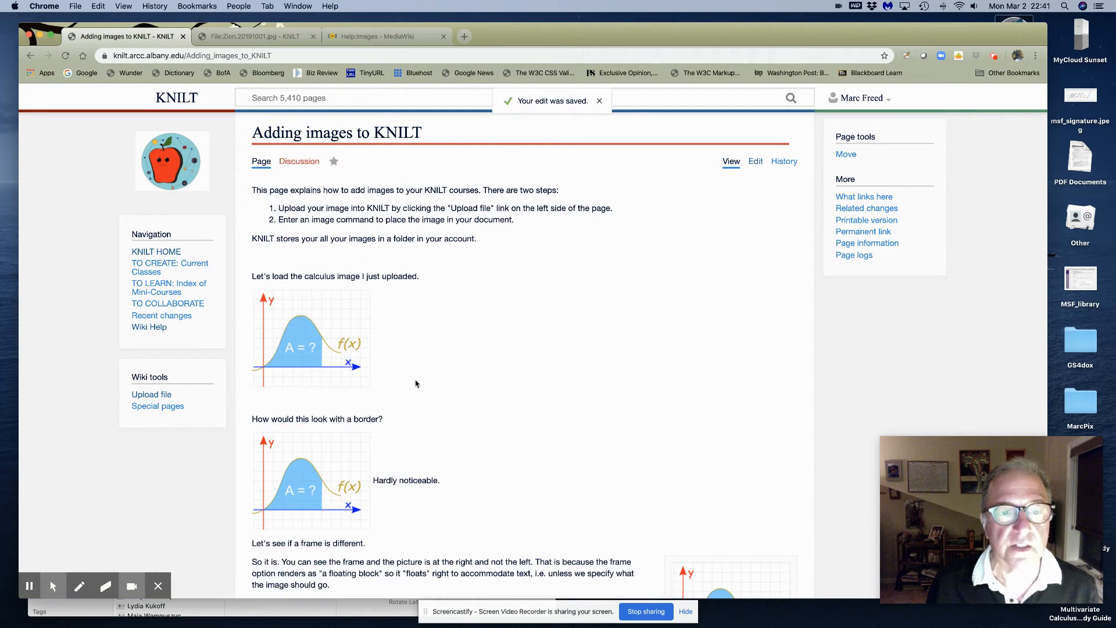
scroll(416, 378, down, 10)
scroll(416, 364, down, 15)
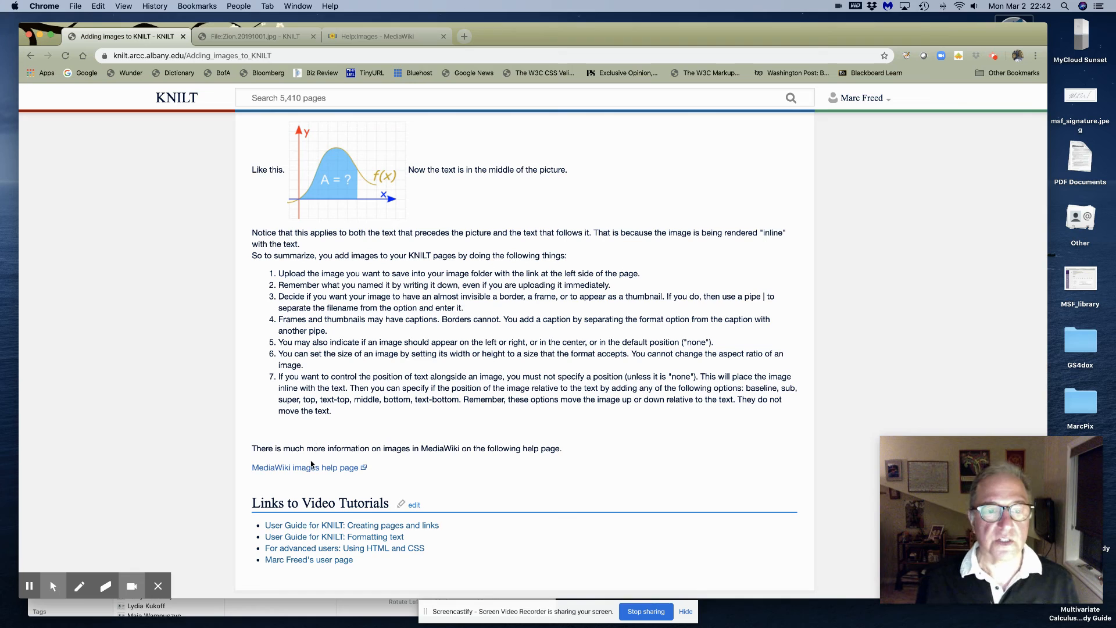
click(353, 37)
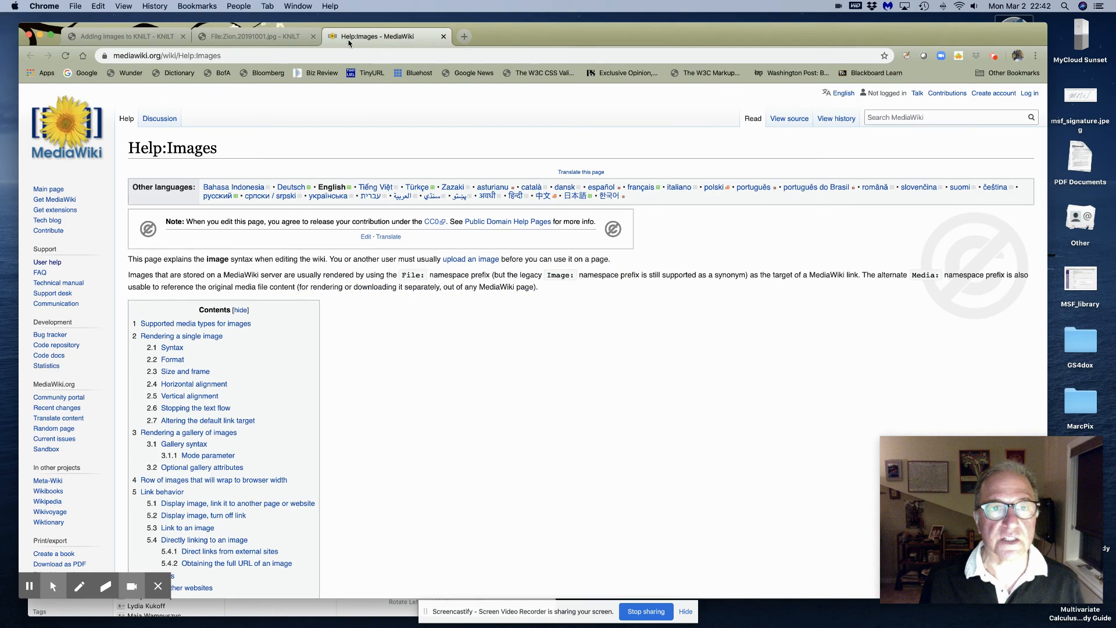
click(125, 37)
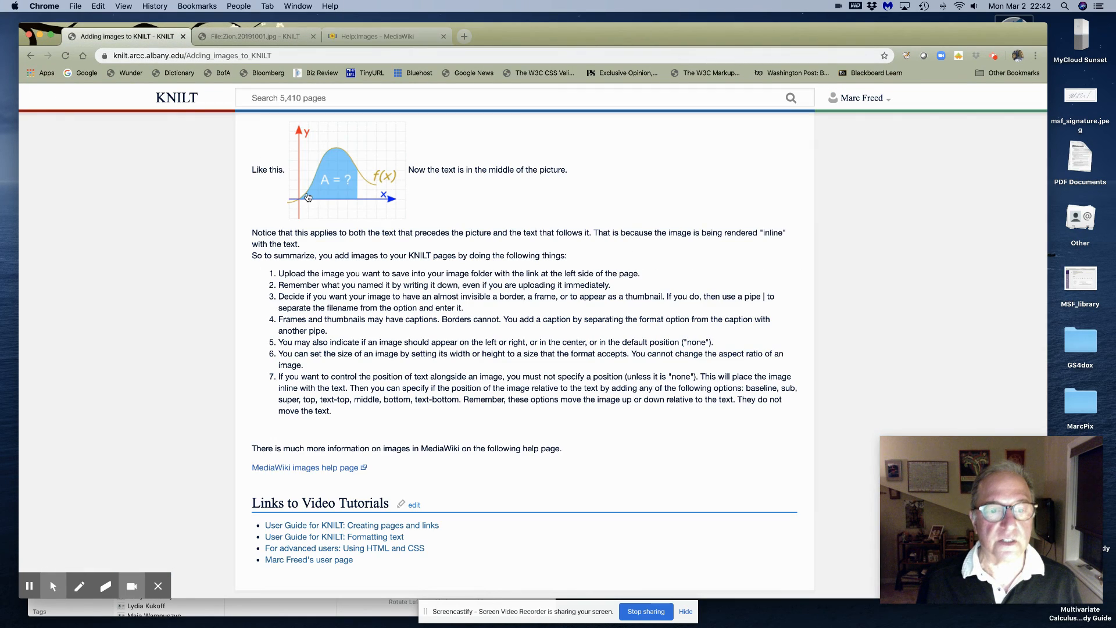
scroll(474, 415, up, 6)
scroll(473, 413, up, 15)
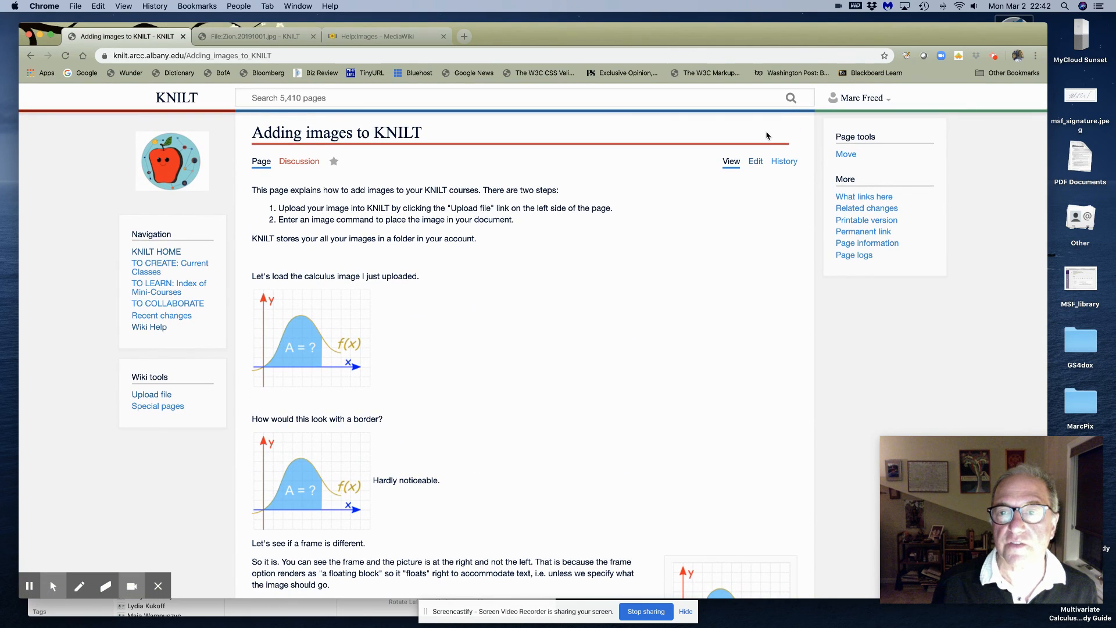
Move the <!-- below 'That's all folks!' to reveal it and its 500px image, and save
click(756, 161)
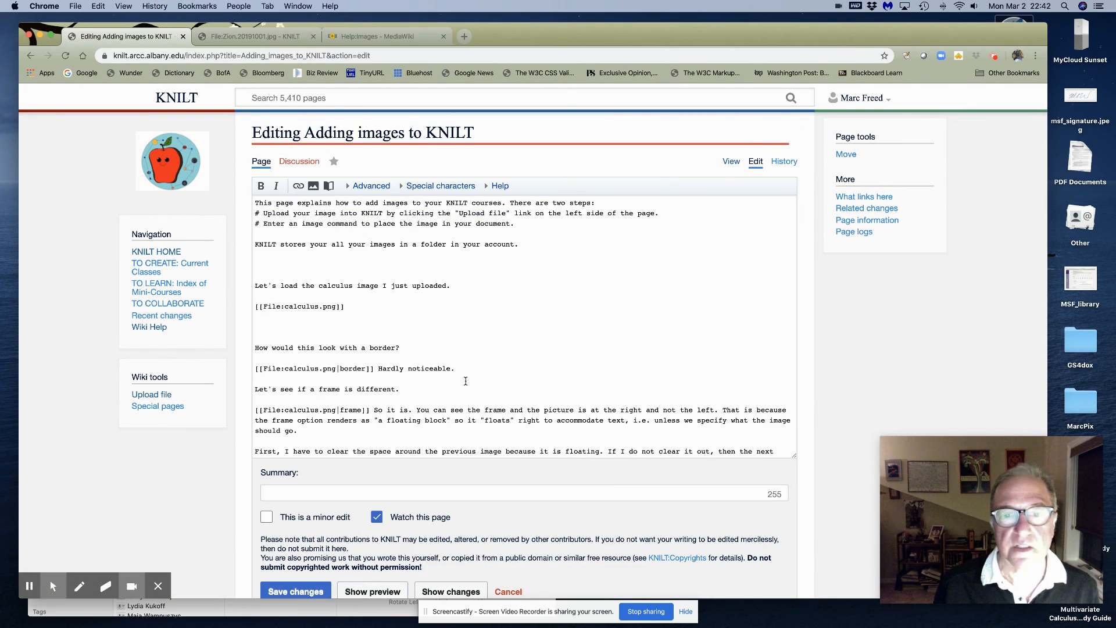
scroll(465, 381, down, 20)
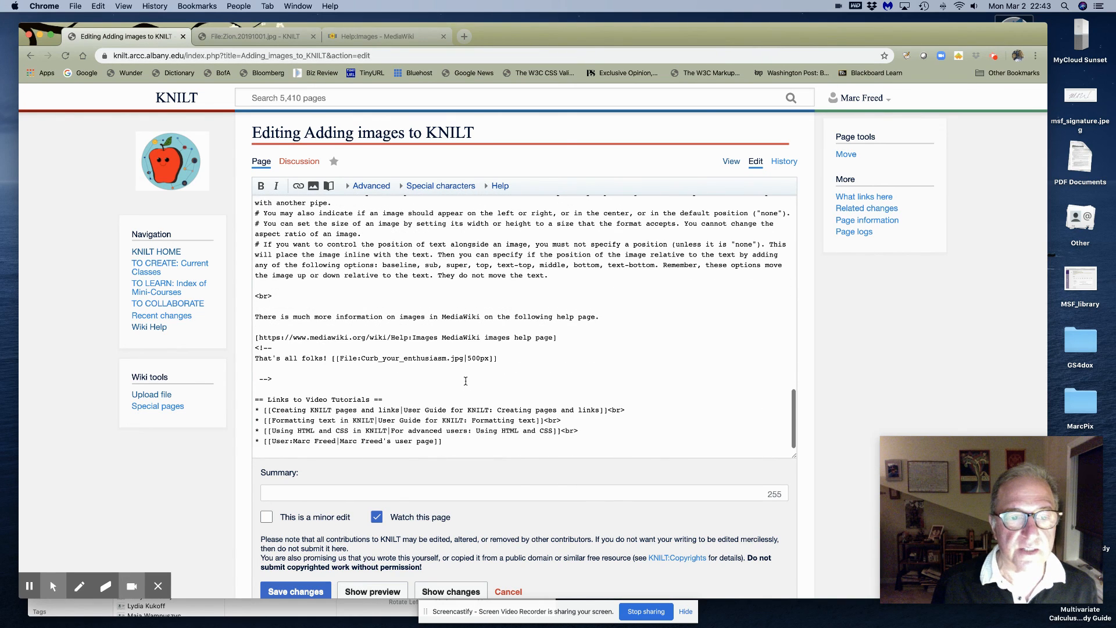
drag(276, 350, 256, 349)
key(BackSpace)
click(259, 369)
text(<!--)
click(294, 592)
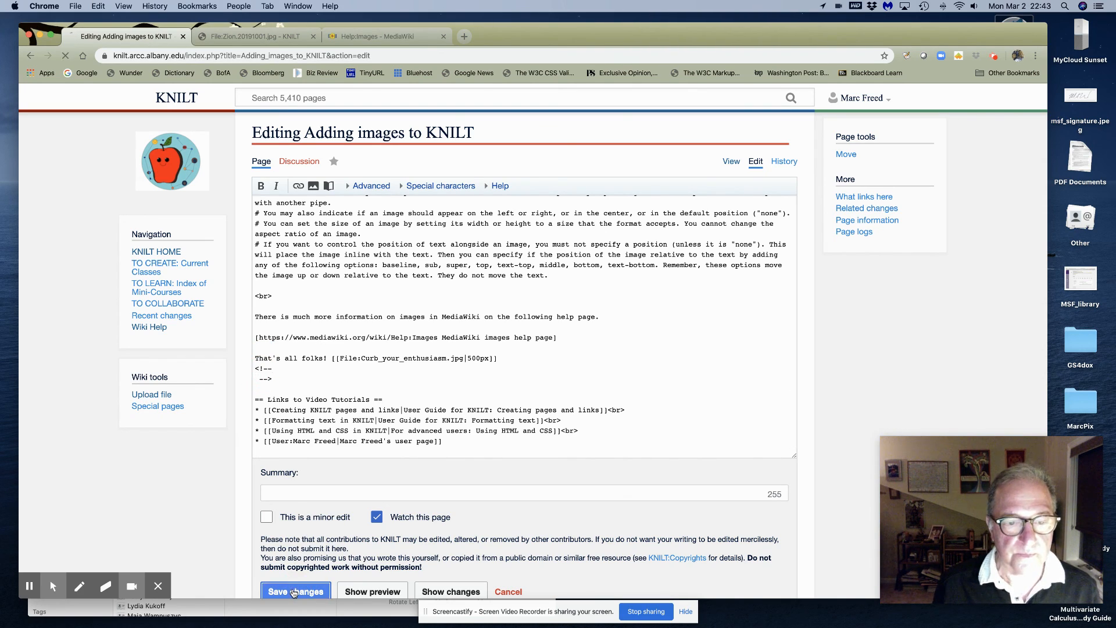
click(994, 55)
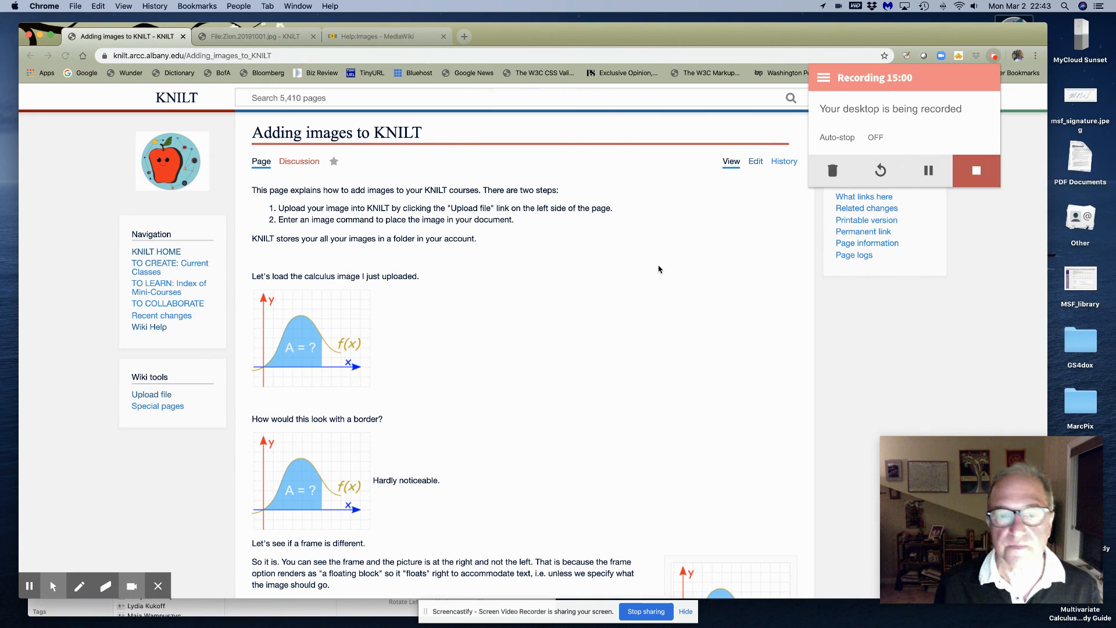